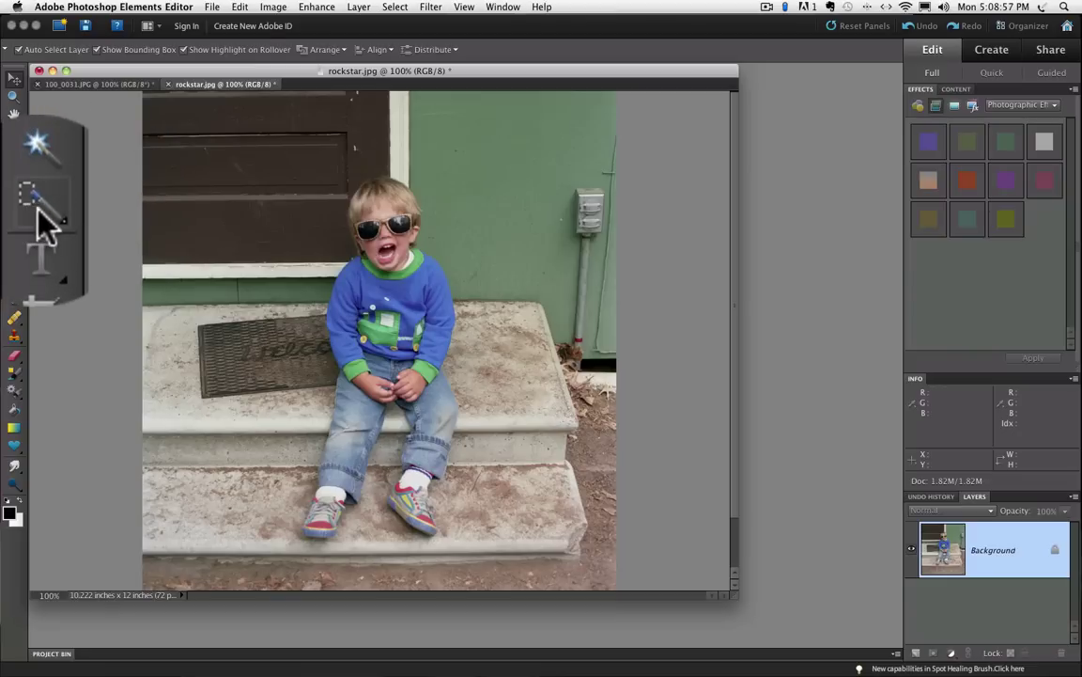
Quick-select the boy's head, shirt, legs and shoes, then touch up the hair top and leg gap.
left_click(14, 207)
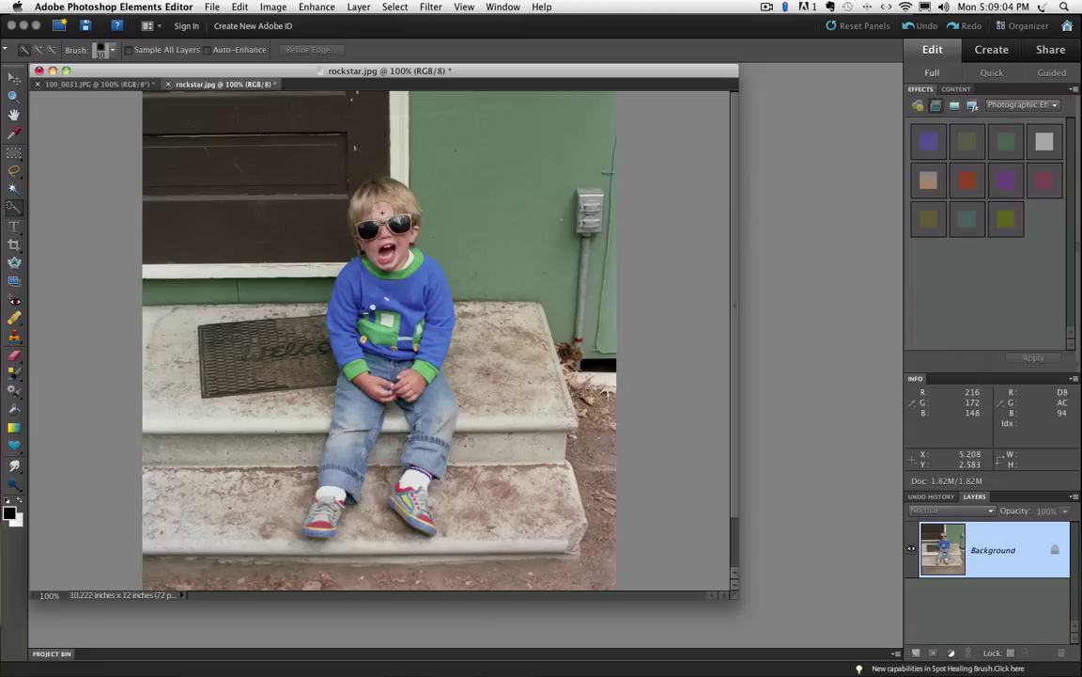
mouse_move(382, 198)
left_mouse_down()
mouse_move(340, 282)
mouse_move(321, 277)
mouse_move(334, 314)
mouse_move(329, 348)
mouse_move(357, 428)
mouse_move(318, 413)
mouse_move(292, 460)
left_mouse_up()
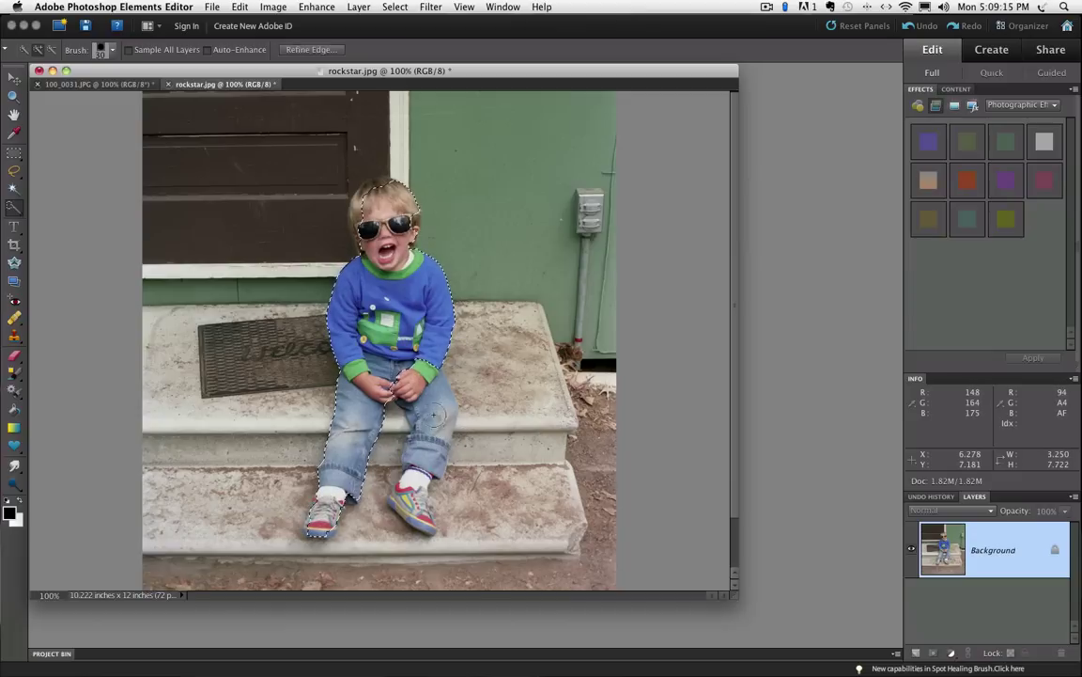
mouse_move(402, 428)
left_mouse_down()
mouse_move(423, 517)
mouse_move(388, 503)
left_mouse_up()
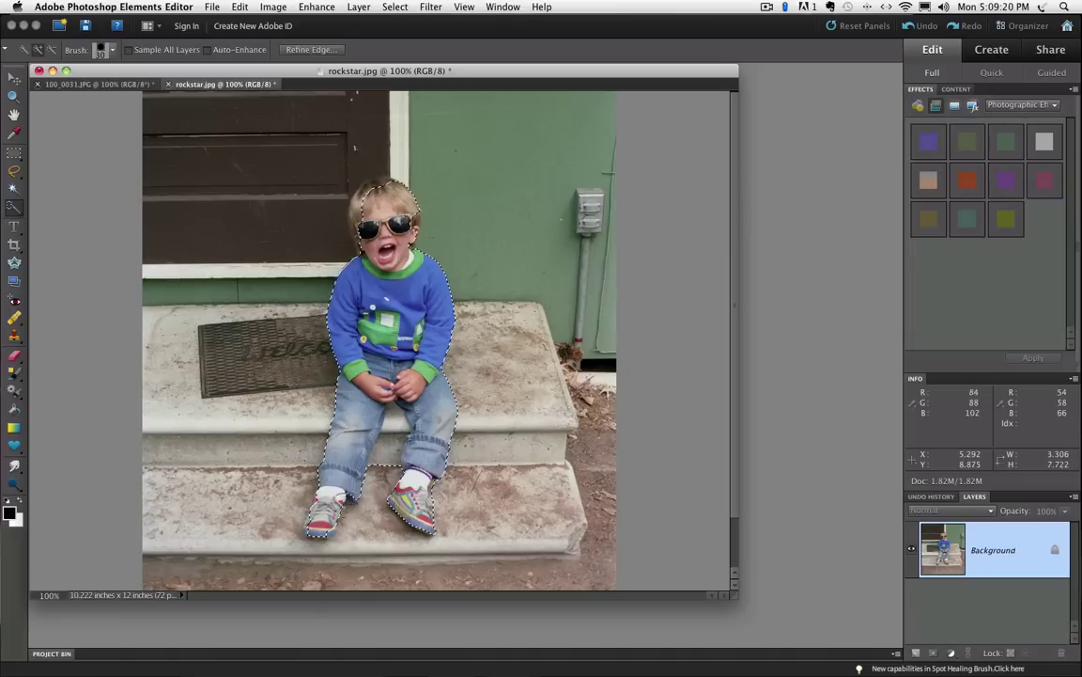
left_click(407, 523)
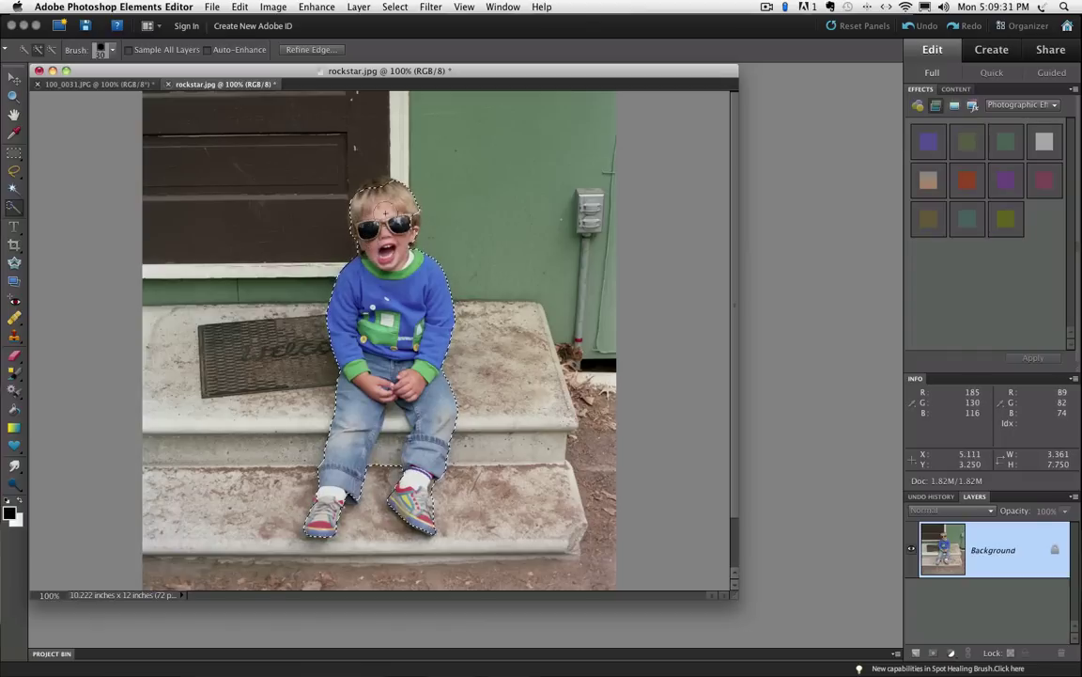
scroll(385, 215, "down", 2)
left_click_drag(373, 165, 377, 167)
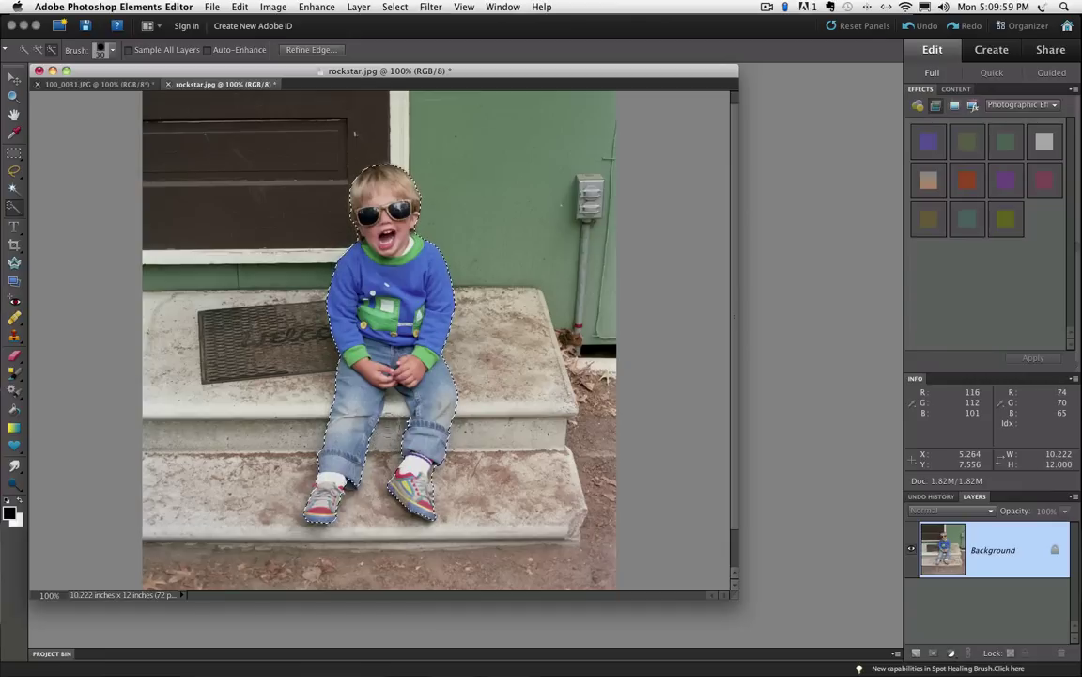
left_click_drag(386, 461, 392, 427)
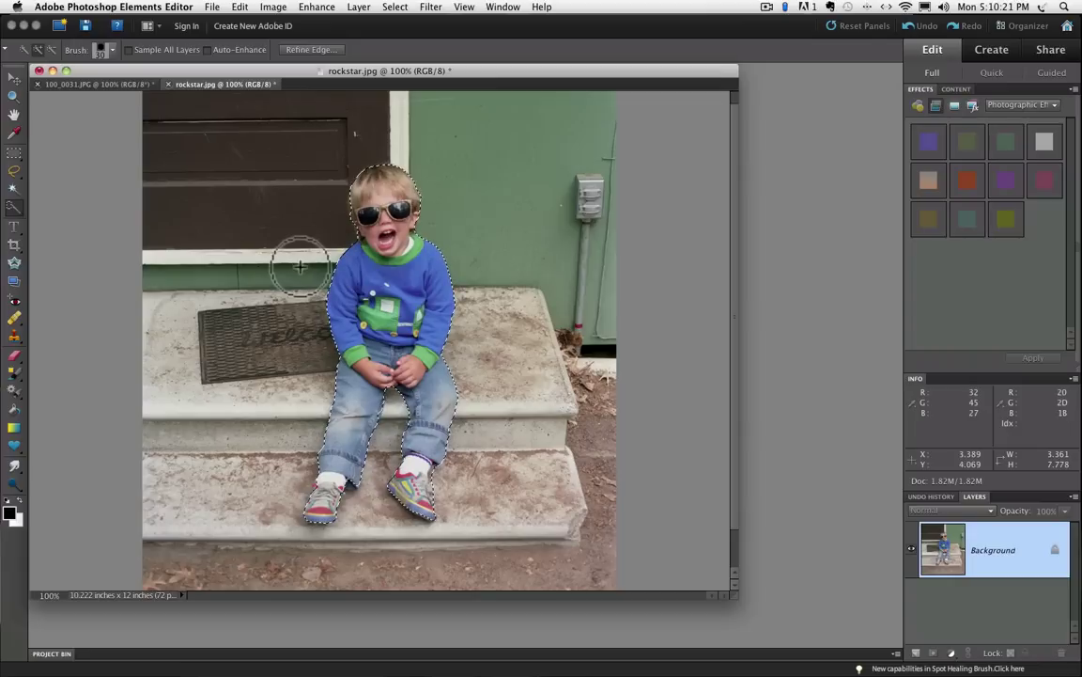
Switch to the Lasso tool and zoom to 200% on the boy's sunglasses.
left_click(38, 180)
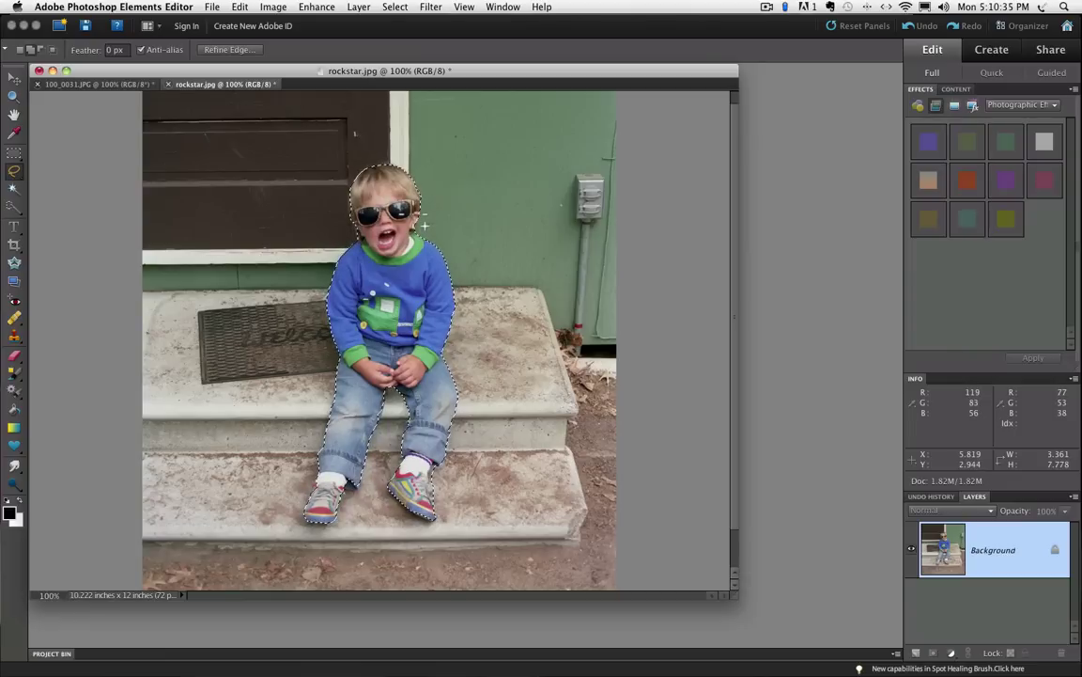
key("super+space")
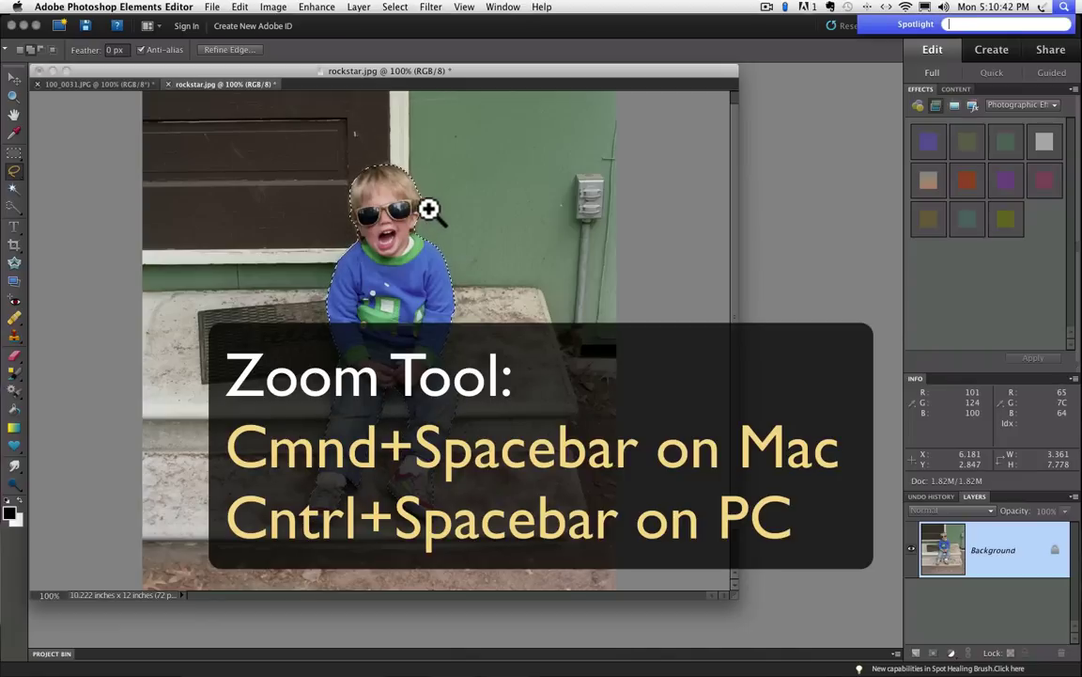
left_click(391, 223)
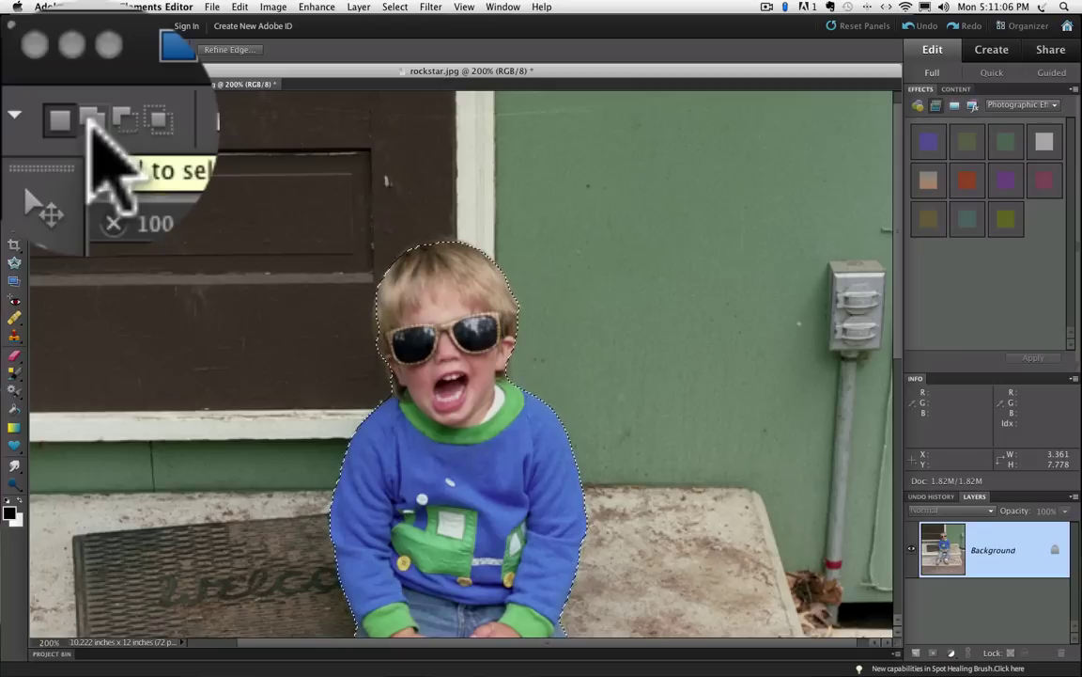
With the Lasso in Add to Selection mode, trace the missed left edge of the hair.
left_click(91, 121)
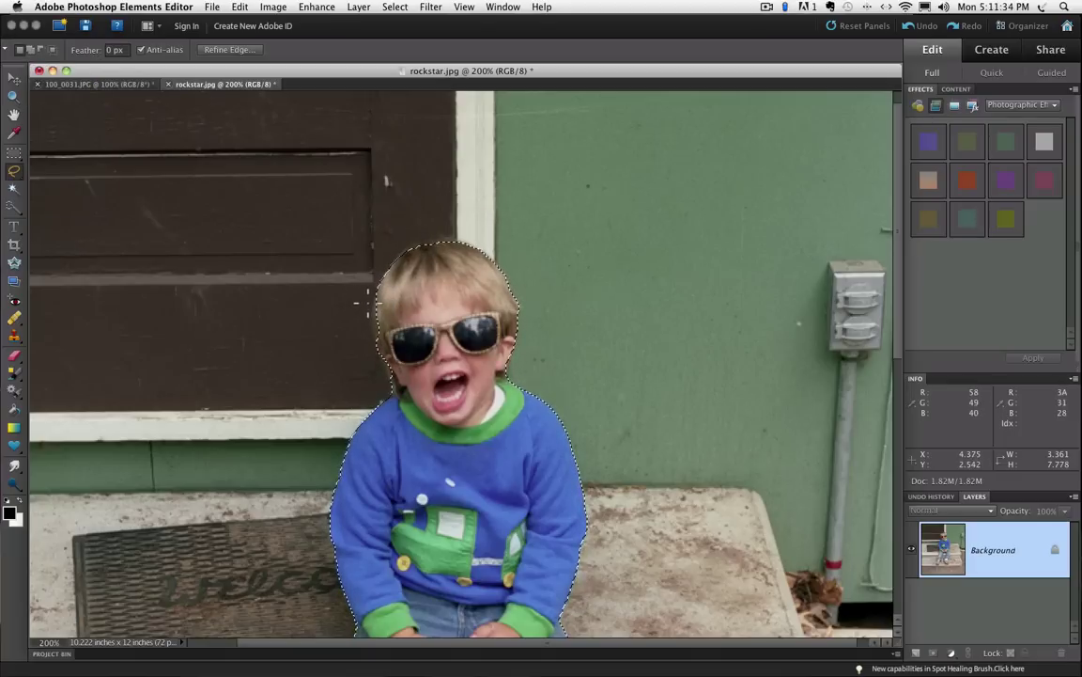
mouse_move(369, 300)
left_mouse_down()
mouse_move(385, 350)
mouse_move(401, 324)
mouse_move(400, 282)
left_mouse_up()
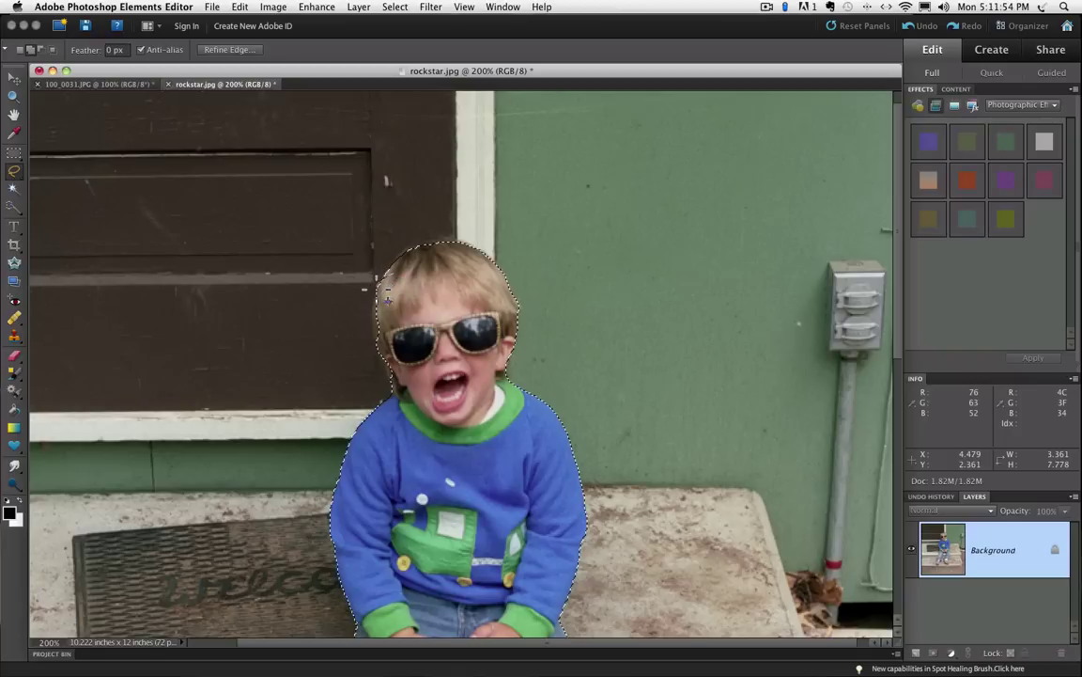
mouse_move(387, 298)
left_mouse_down()
mouse_move(381, 355)
mouse_move(376, 324)
left_mouse_up()
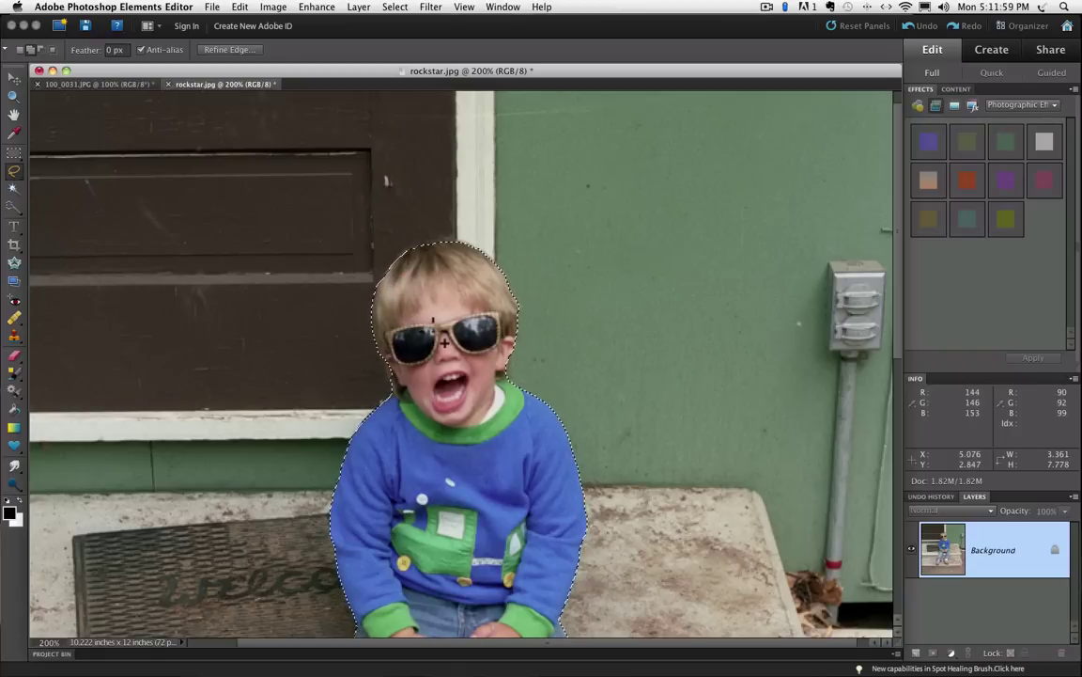
Pan the zoomed view over the face and sunglasses, then down toward the legs and steps.
key("space")
left_click_drag(441, 375, 440, 300)
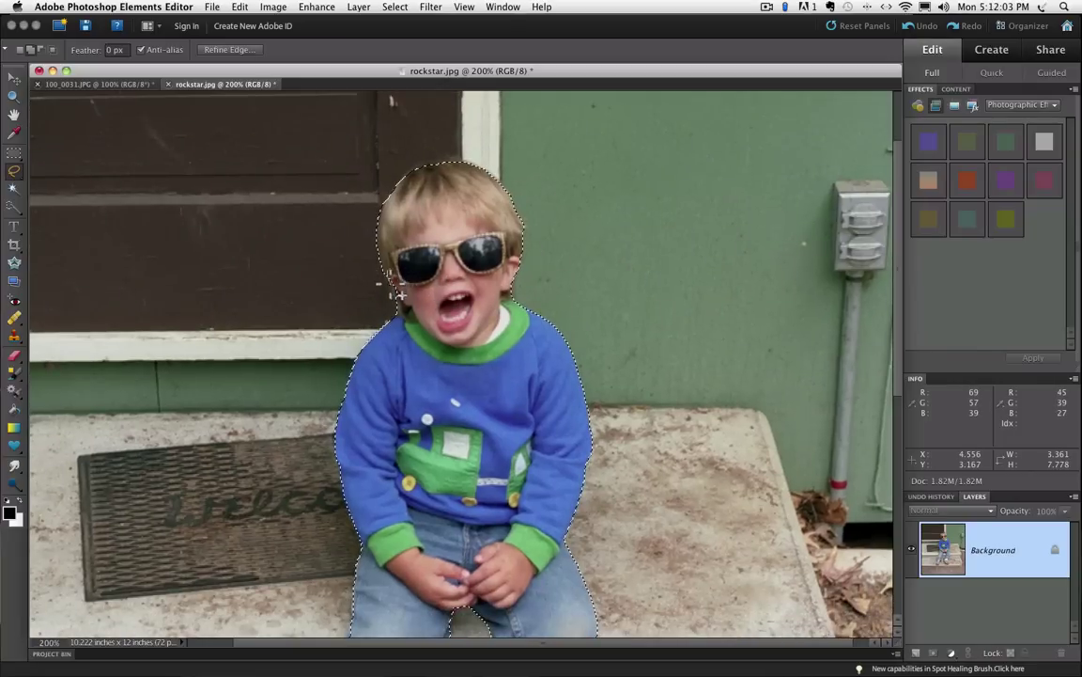
key("space")
left_click_drag(475, 330, 475, 327)
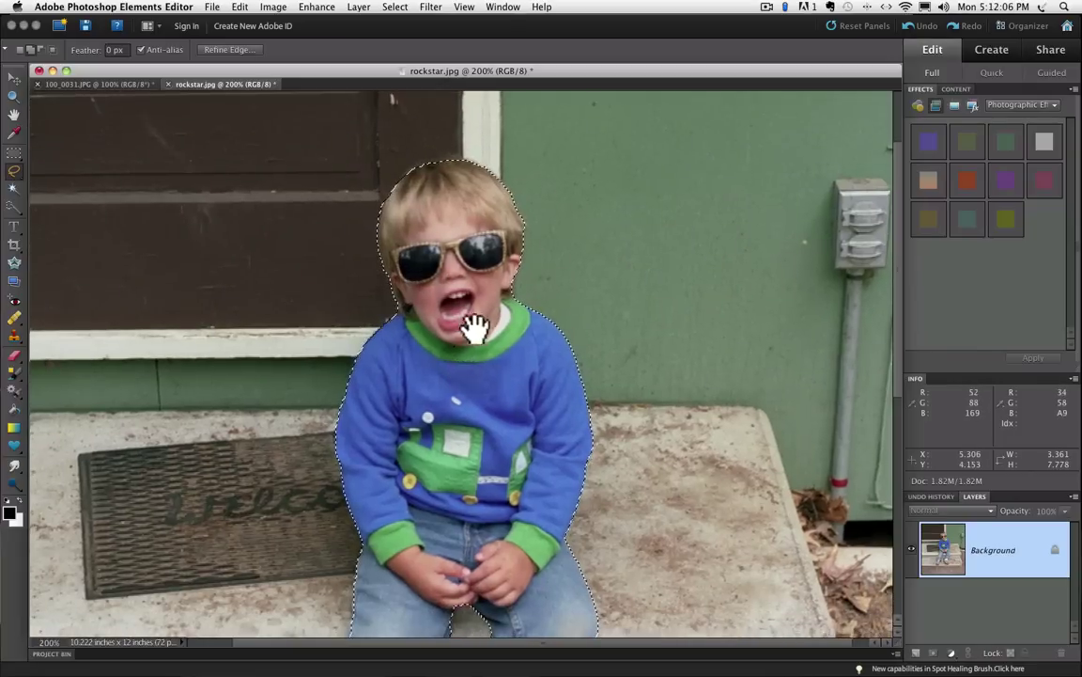
scroll(475, 327, "down", 10)
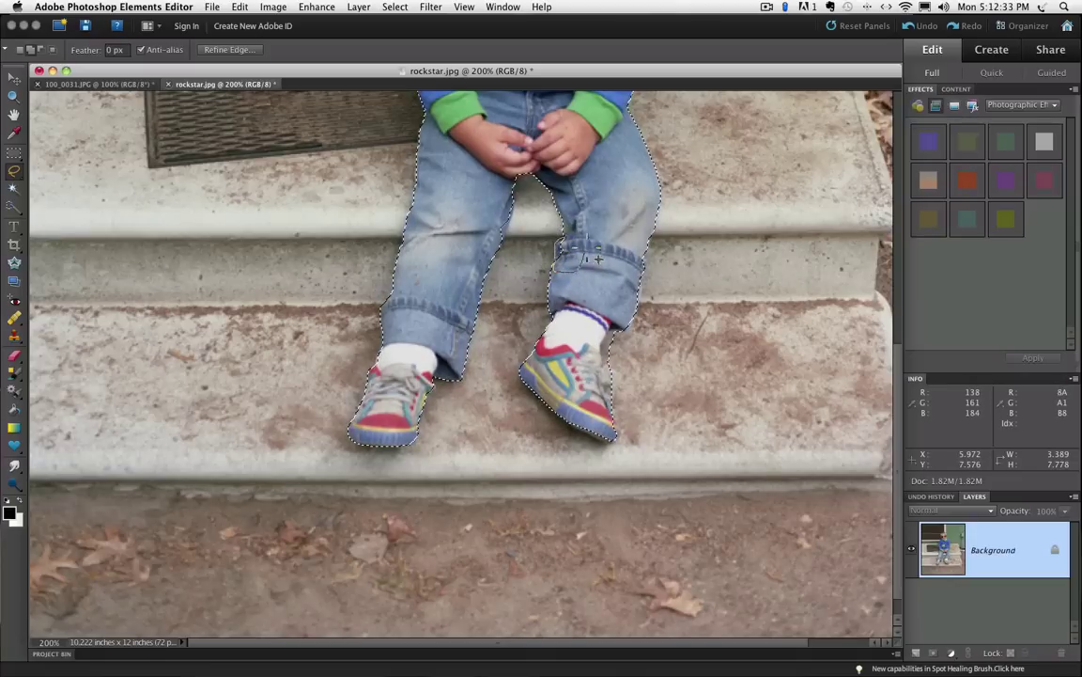
left_click_drag(604, 217, 605, 362)
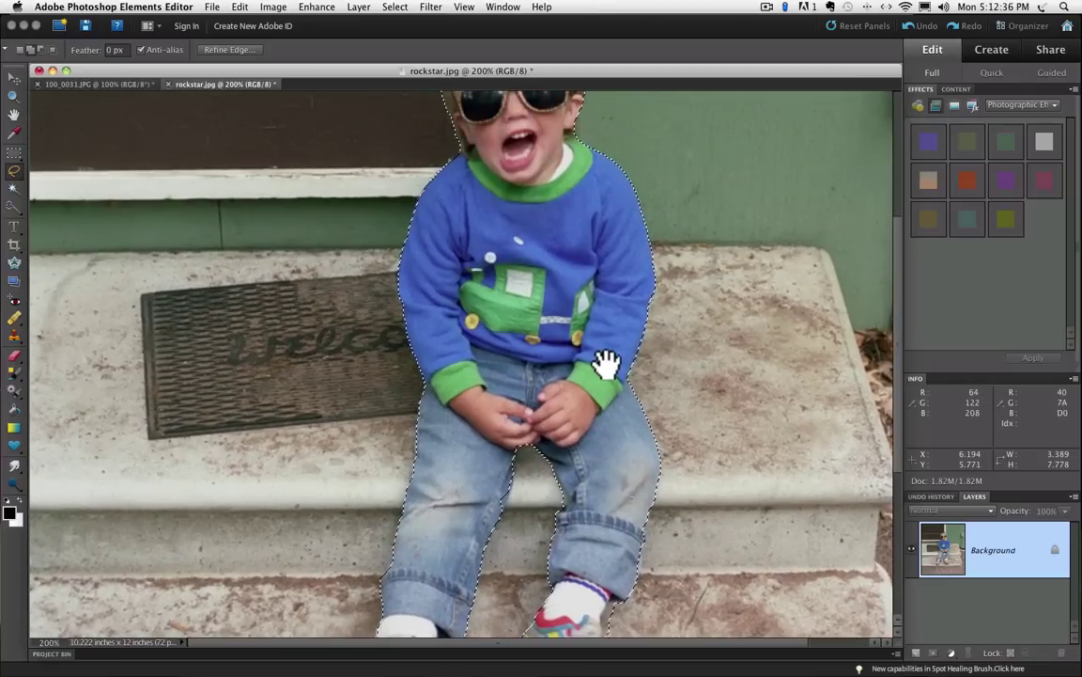
left_click_drag(604, 256, 621, 386)
mouse_move(580, 321)
left_mouse_down()
mouse_move(583, 348)
mouse_move(566, 315)
left_mouse_up()
left_click_drag(551, 355, 512, 297)
mouse_move(520, 385)
left_mouse_down()
mouse_move(520, 353)
mouse_move(474, 502)
mouse_move(471, 460)
mouse_move(470, 498)
left_mouse_up()
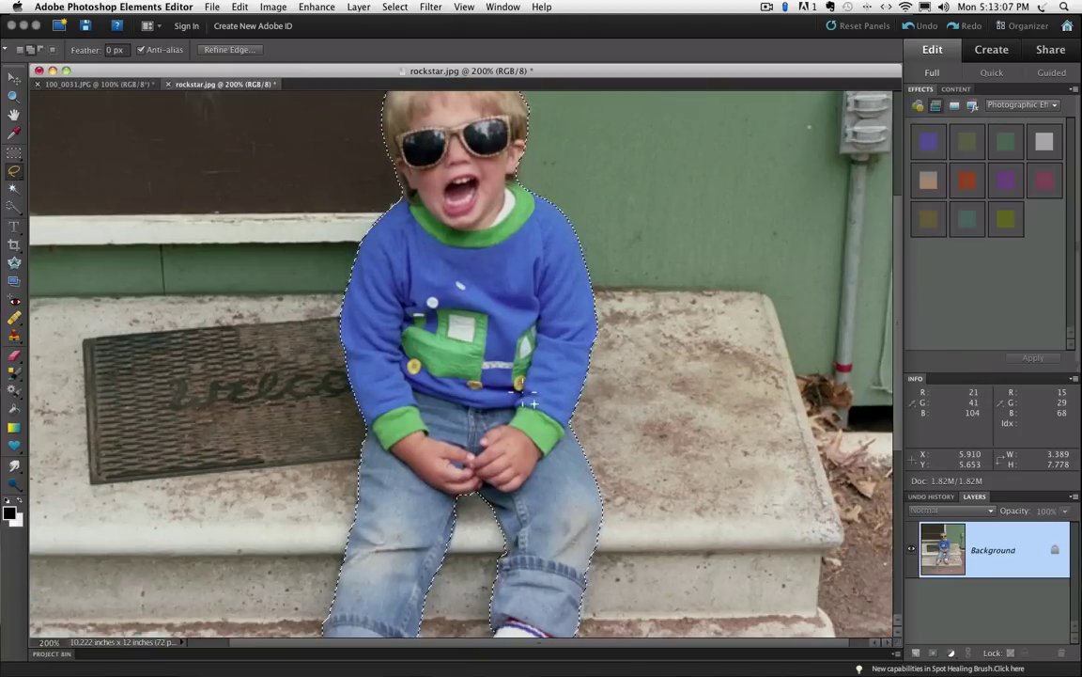
With the Lasso in Subtract from Selection mode, trace out the step patch beside the shoe.
left_click(41, 49)
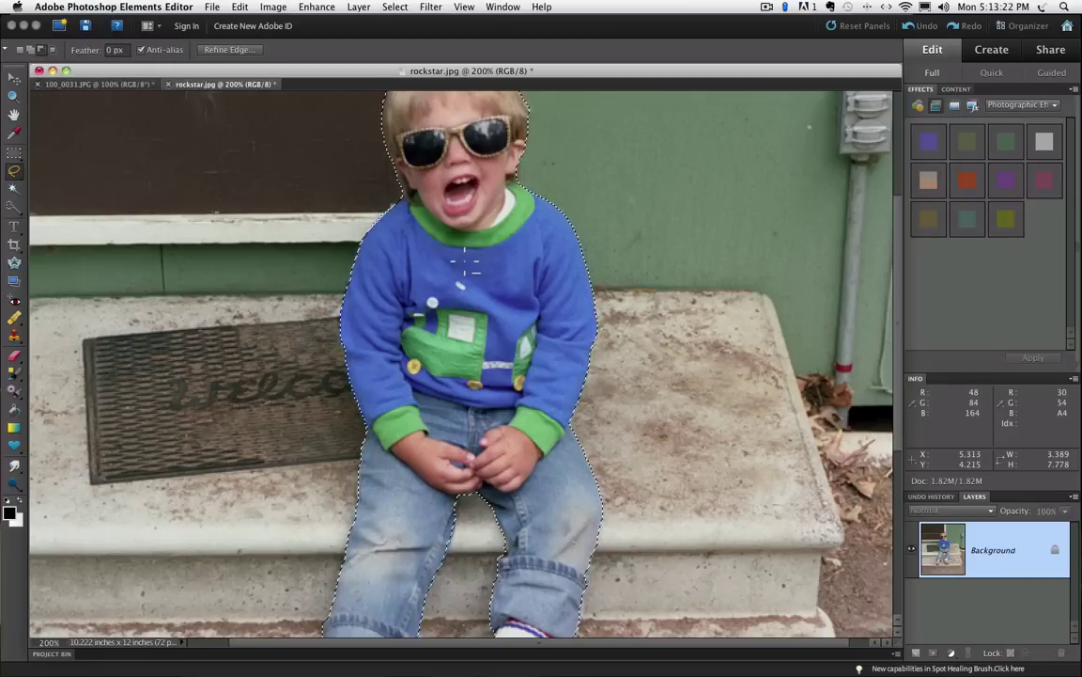
scroll(466, 272, "down", 6)
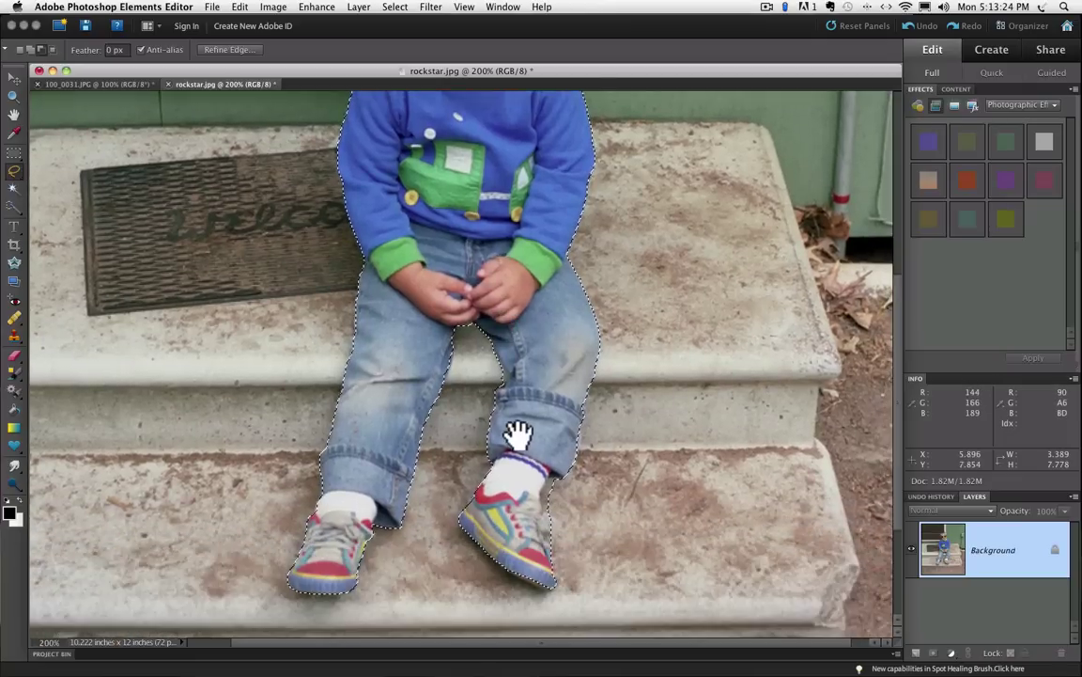
left_click_drag(518, 434, 515, 375)
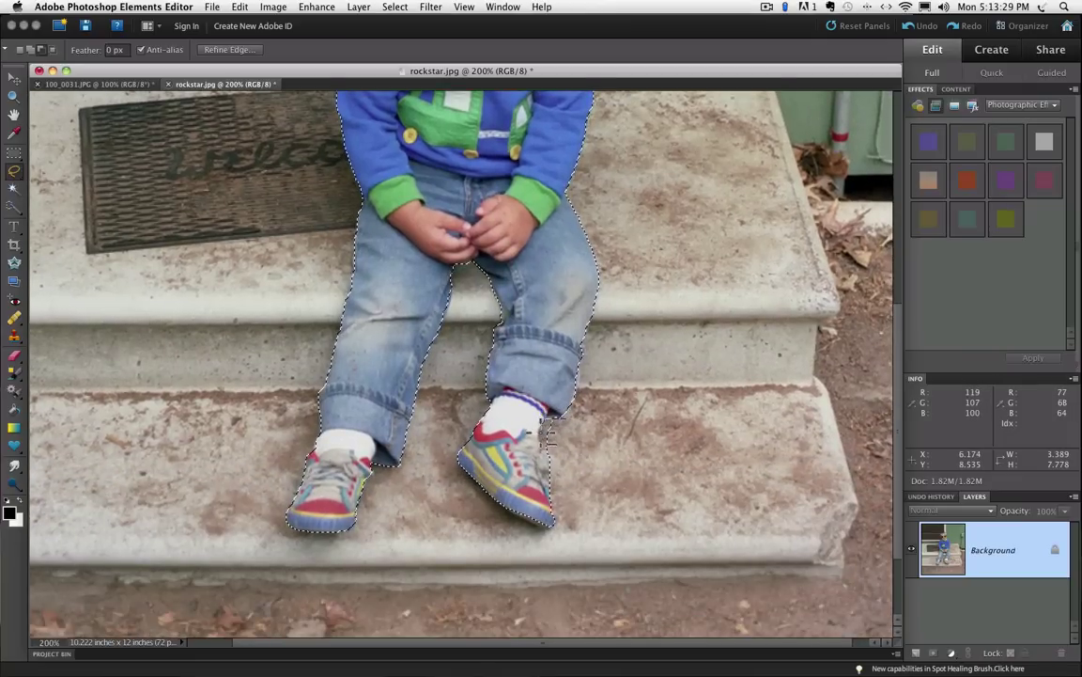
left_click_drag(545, 443, 575, 435)
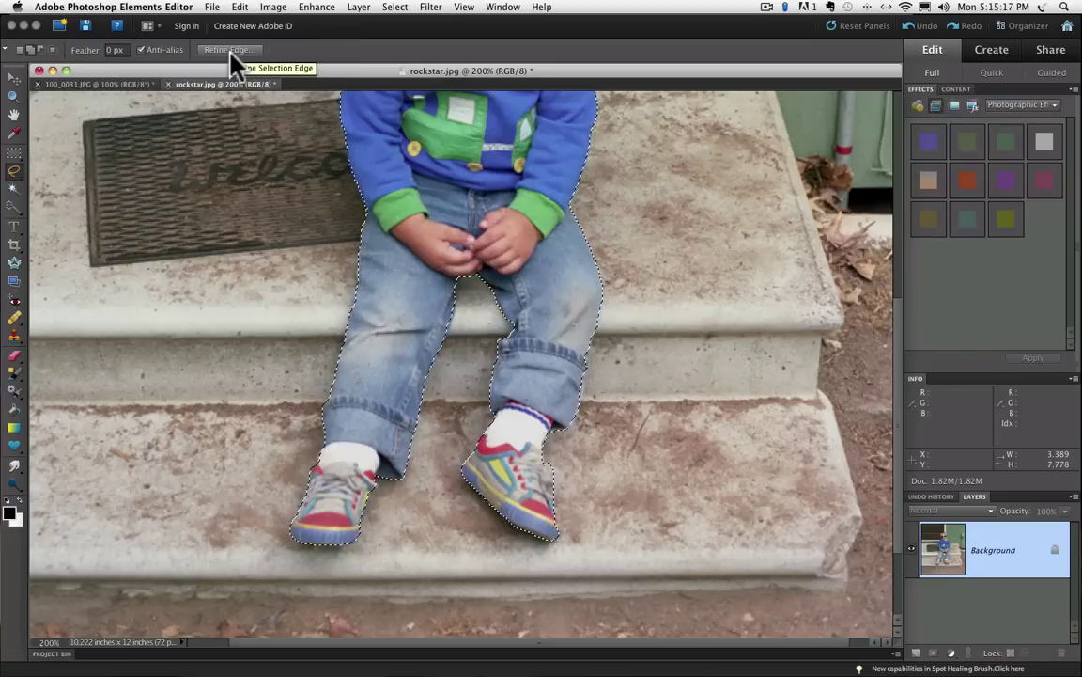
Open Refine Edge from the Select menu and zoom out to 100% to see the whole boy.
left_click(395, 7)
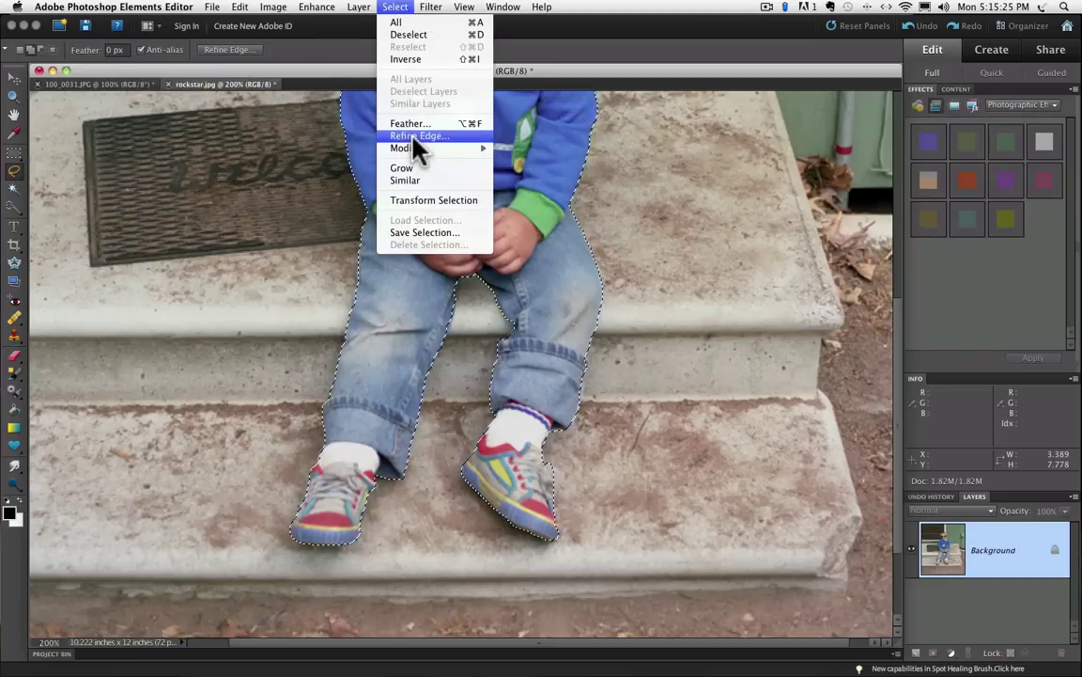
left_click(414, 138)
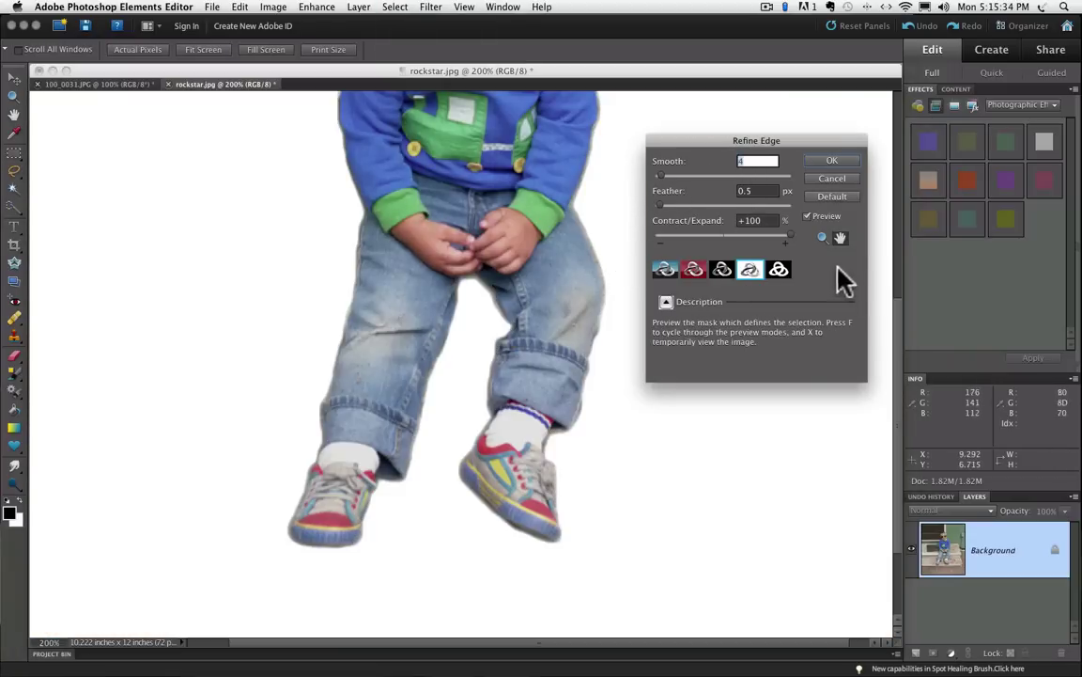
left_click(823, 239)
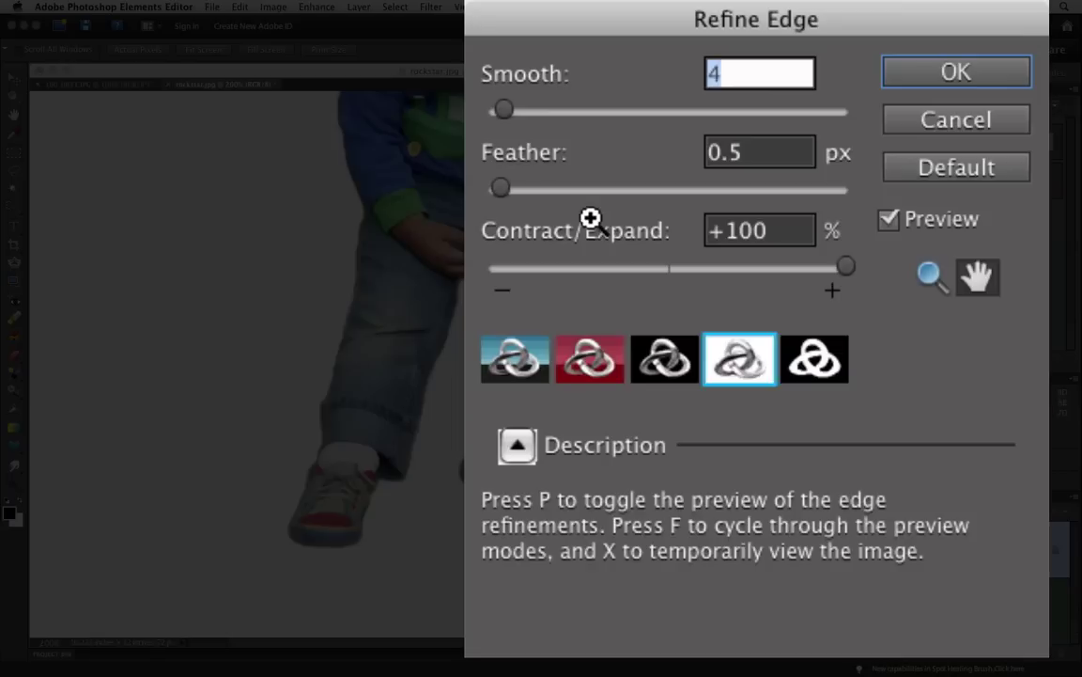
left_click(513, 180, "alt")
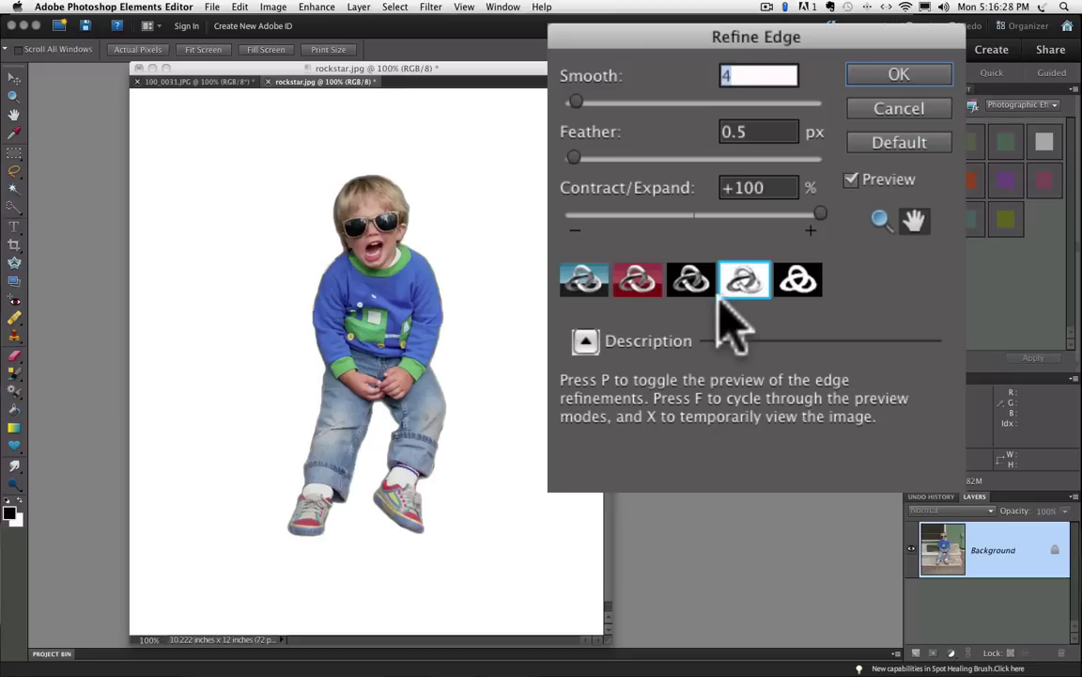
Preview Refine Edge on black, set Smooth 4 and Contract/Expand -24, and apply it.
left_click(689, 289)
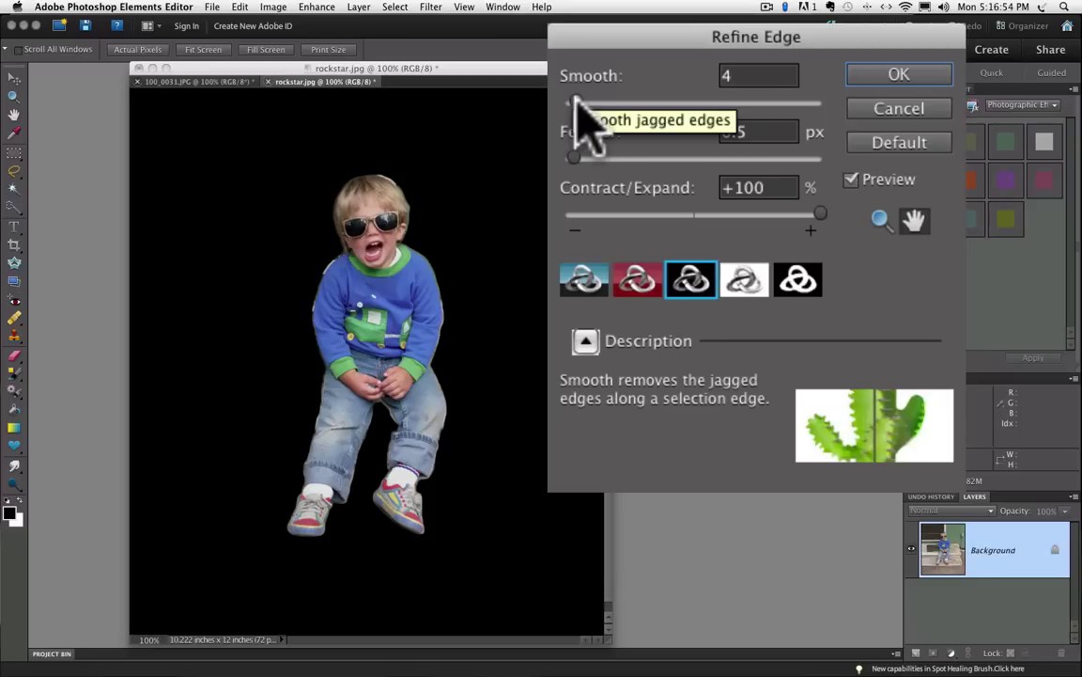
mouse_move(575, 97)
left_mouse_down()
mouse_move(594, 102)
mouse_move(575, 98)
left_mouse_up()
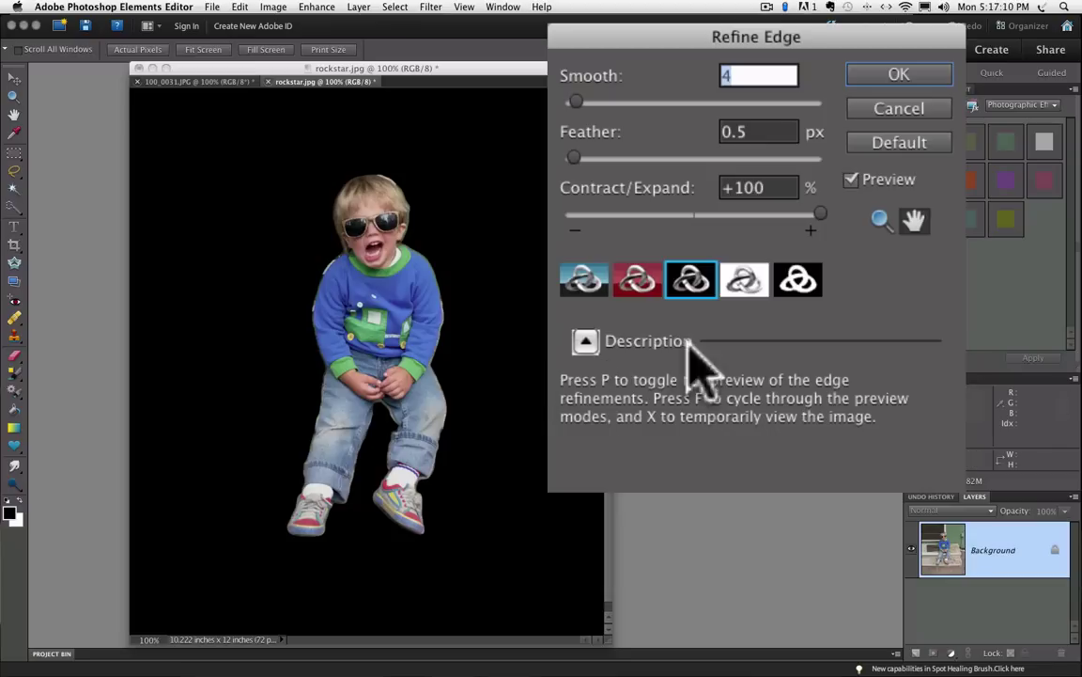
left_click_drag(822, 211, 667, 214)
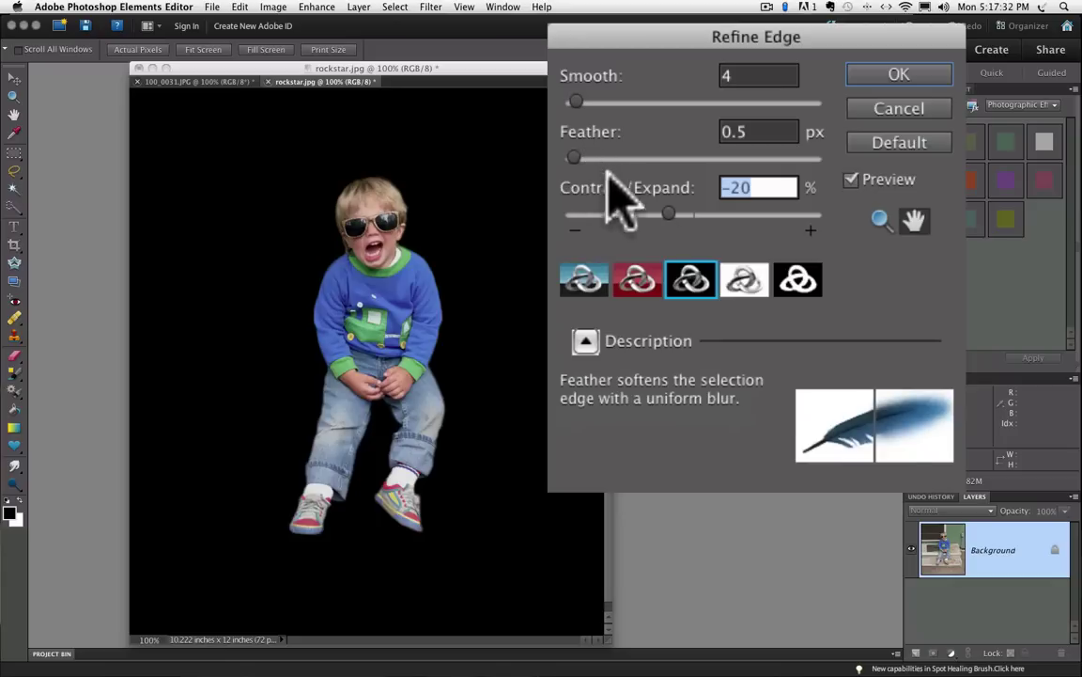
left_click(664, 213)
left_click_drag(666, 212, 661, 212)
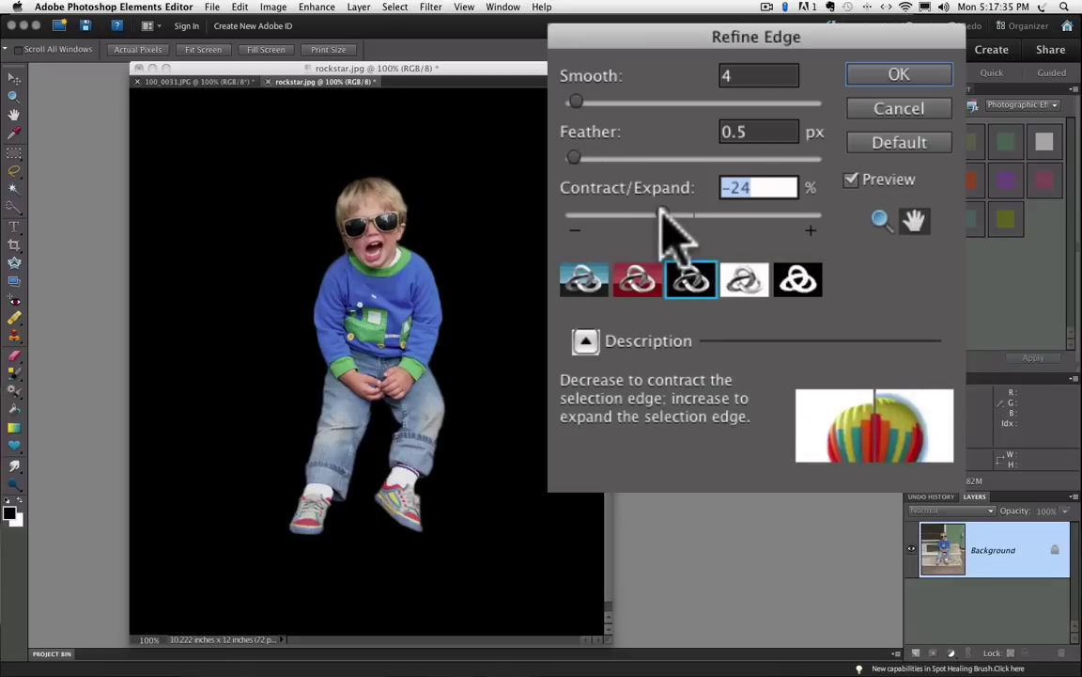
left_click(892, 75)
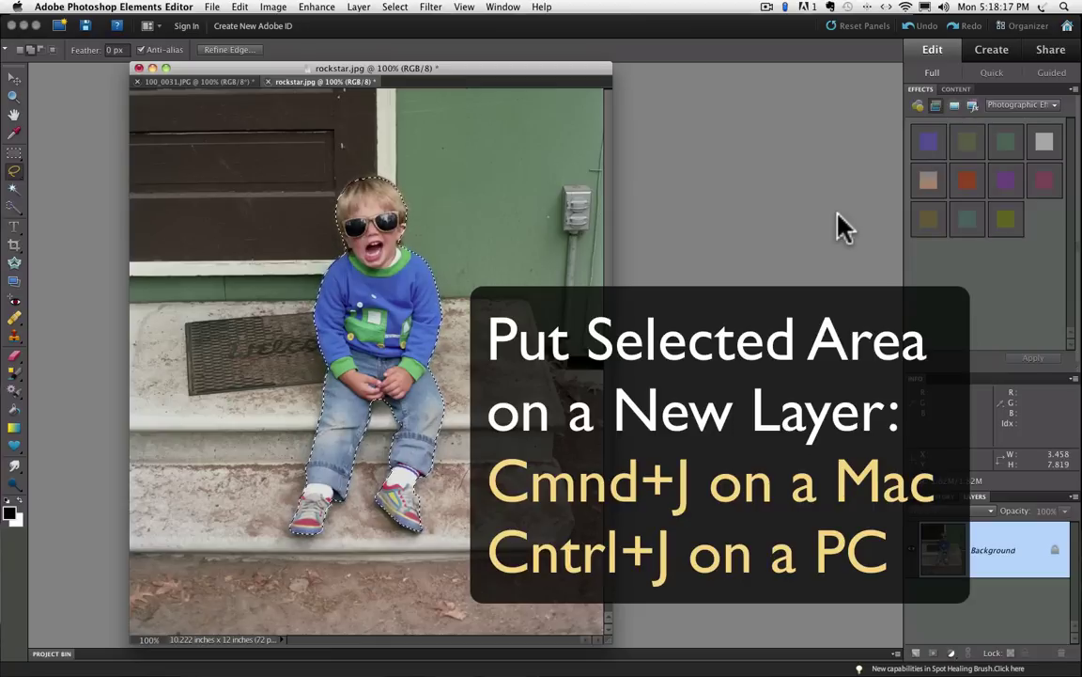
Copy the selected boy onto Layer 1 and float the Layers panel to show both layers.
key("super+j")
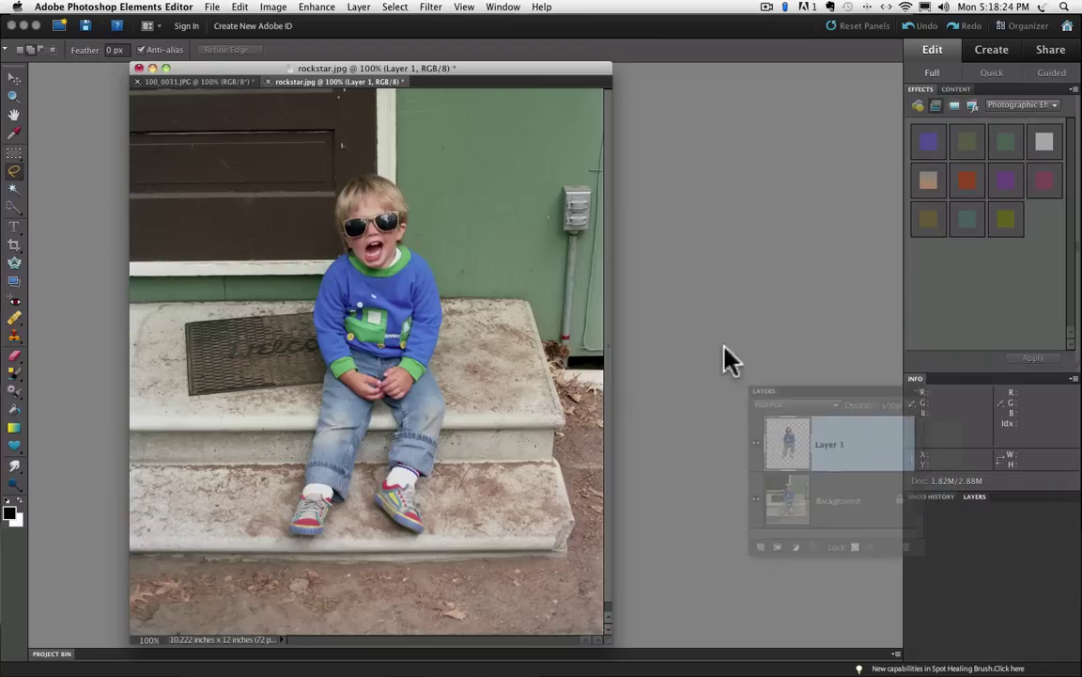
left_click_drag(724, 346, 636, 130)
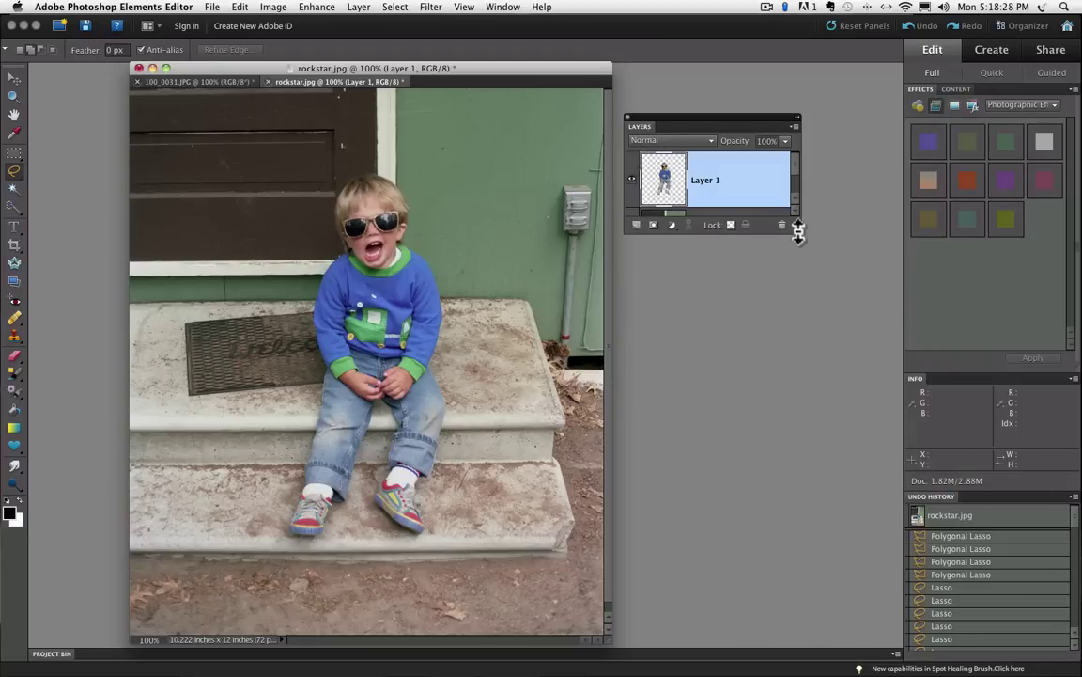
left_click_drag(798, 232, 798, 340)
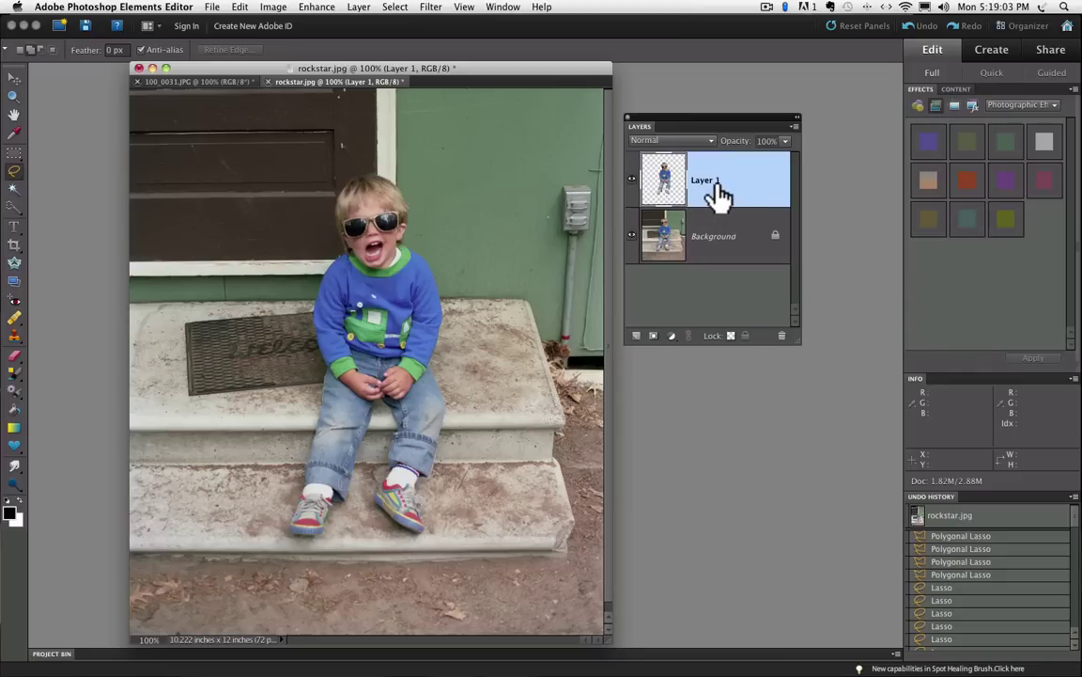
Select all of the boy layer, then bring up 100_0031.JPG and enlarge its window.
left_click(394, 7)
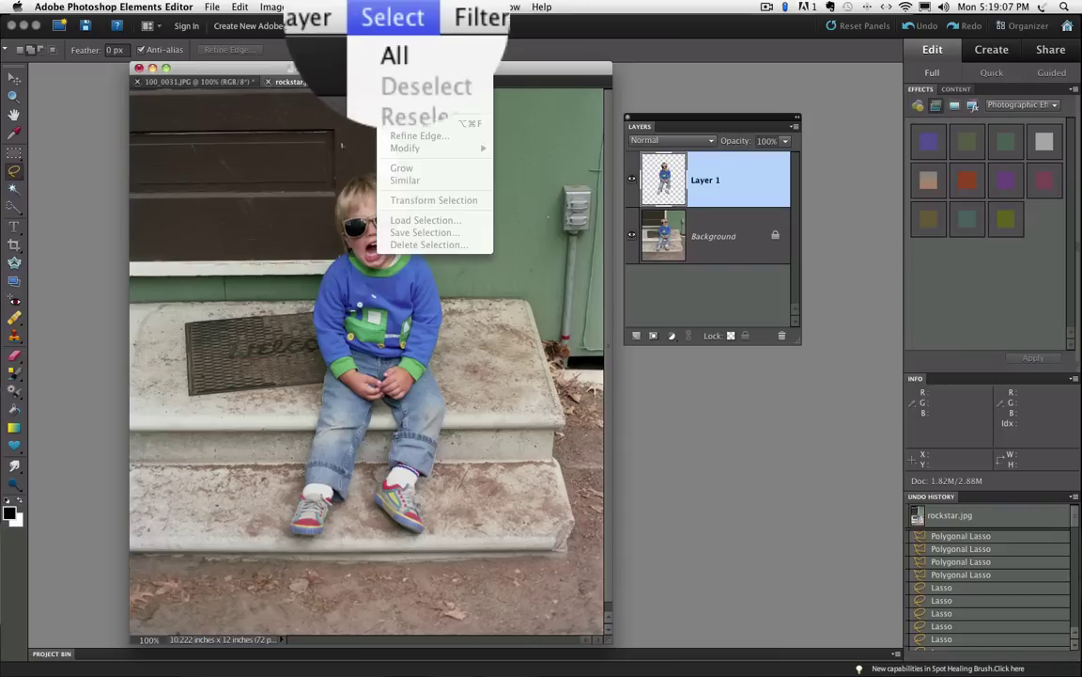
left_click(404, 66)
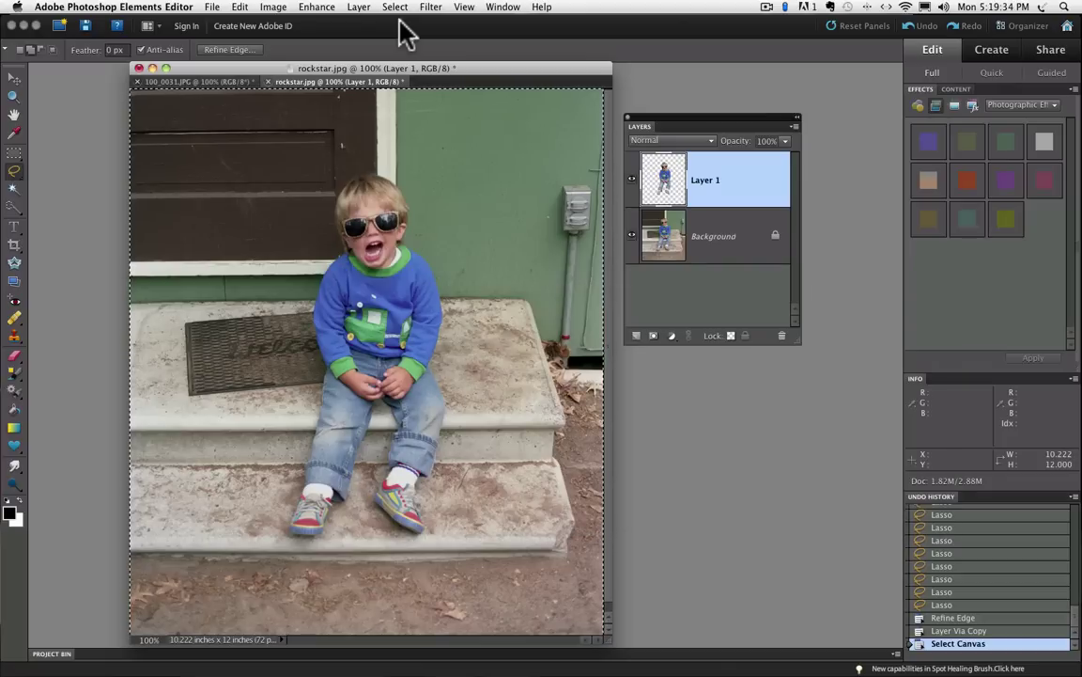
left_click(206, 81)
left_click_drag(607, 633, 877, 598)
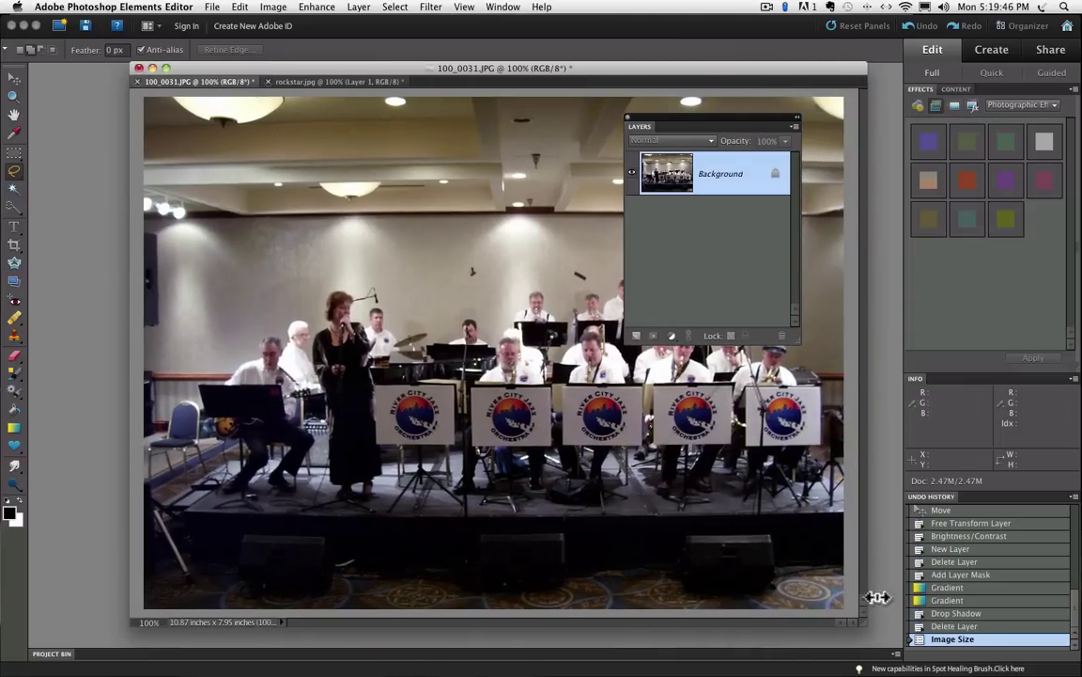
left_click_drag(698, 124, 953, 364)
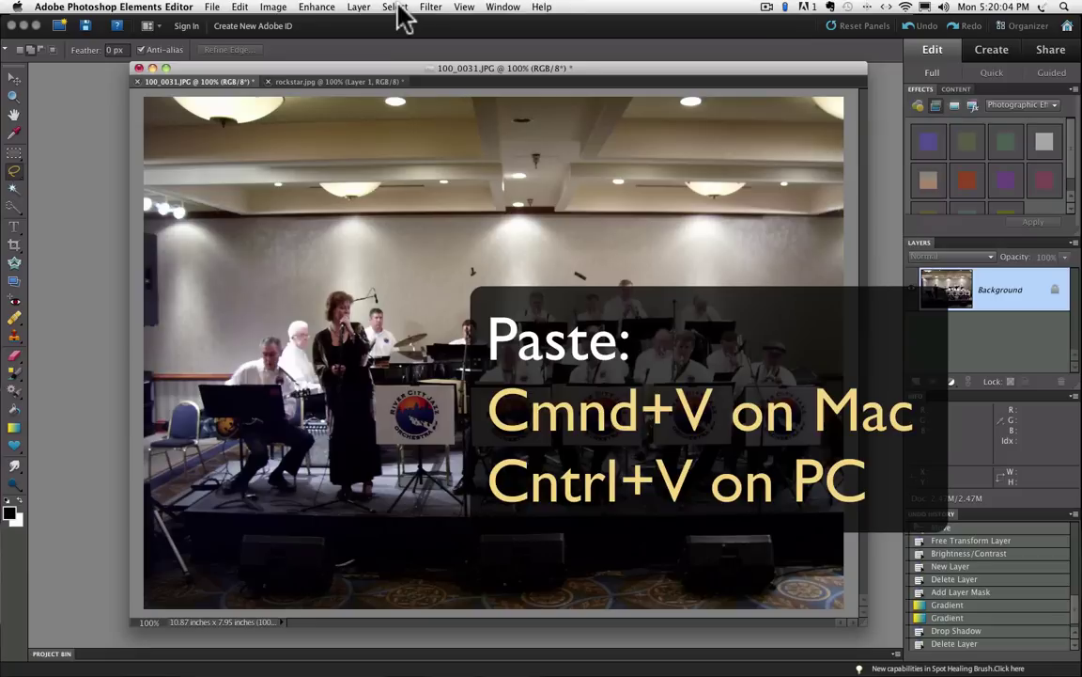
Paste the boy, scale him to 37.5%, move him to the stage front and commit.
key("super+v")
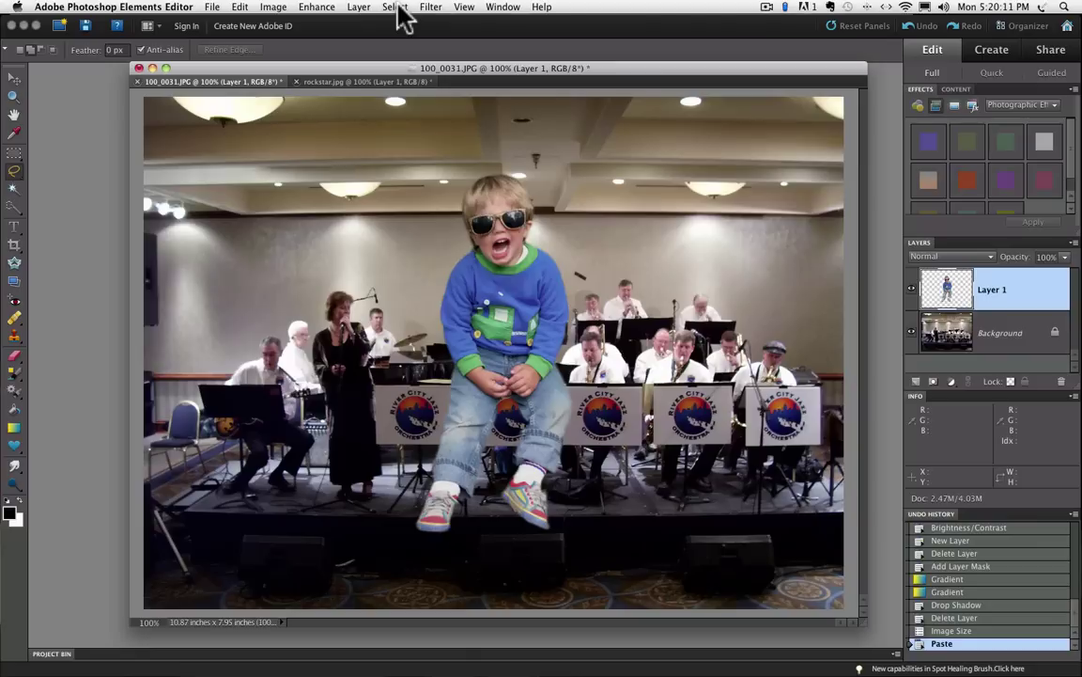
left_click(14, 78)
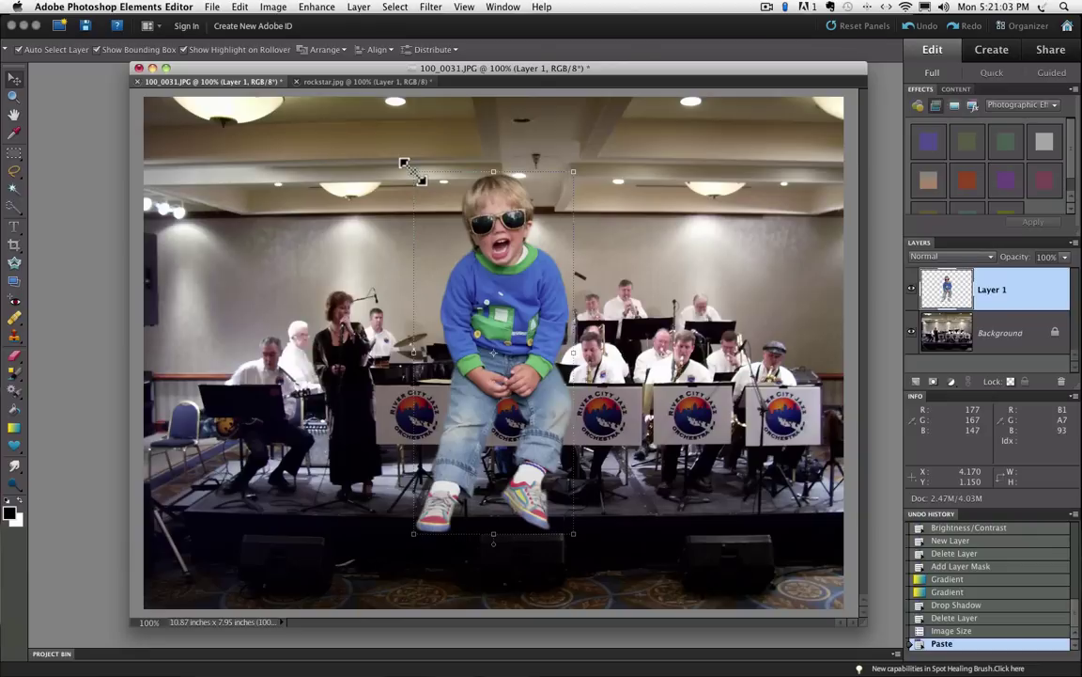
left_click_drag(404, 165, 489, 411)
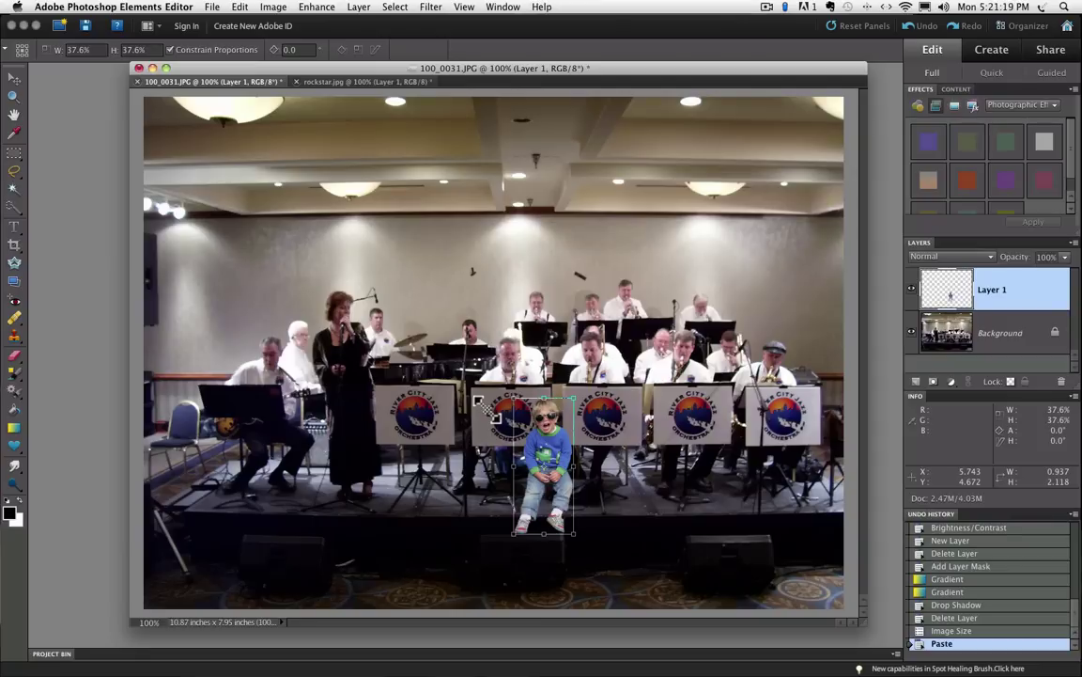
left_click_drag(480, 404, 481, 405)
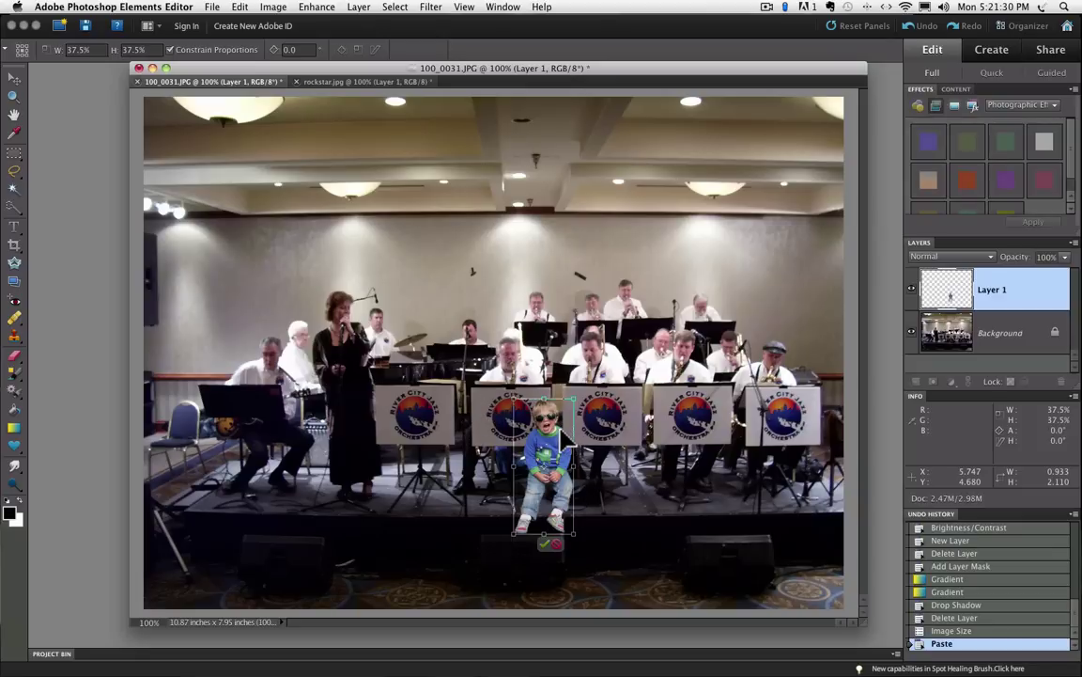
left_click_drag(561, 431, 537, 461)
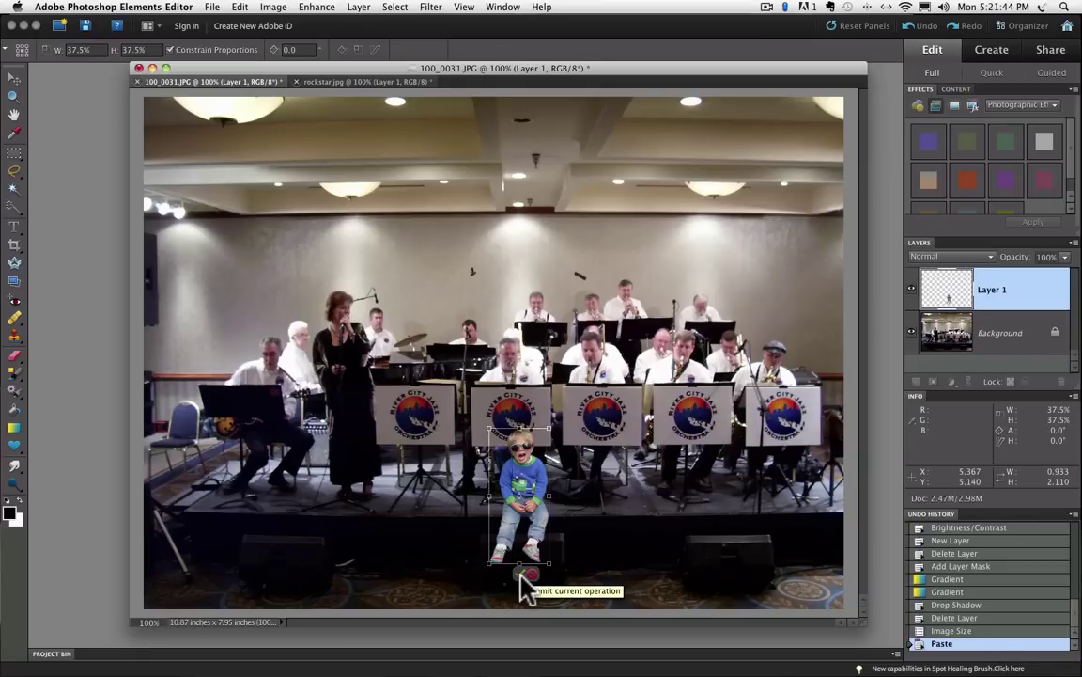
left_click(523, 577)
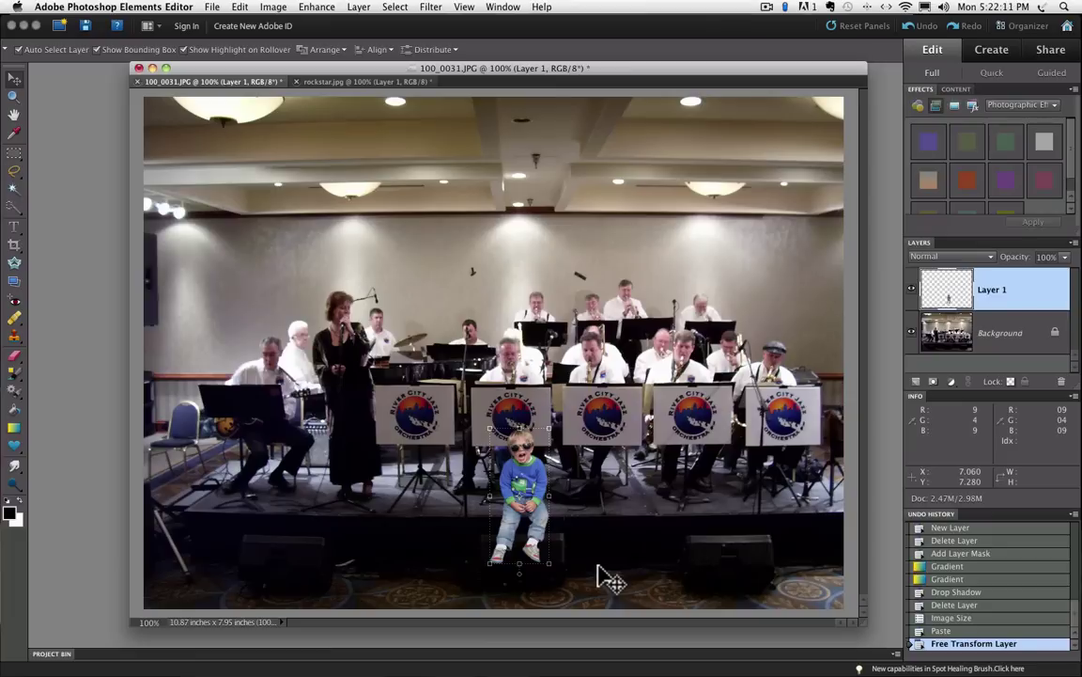
Lower the brightness of the boy's Layer 1 with Enhance > Adjust Lighting > Brightness/Contrast.
left_click(327, 12)
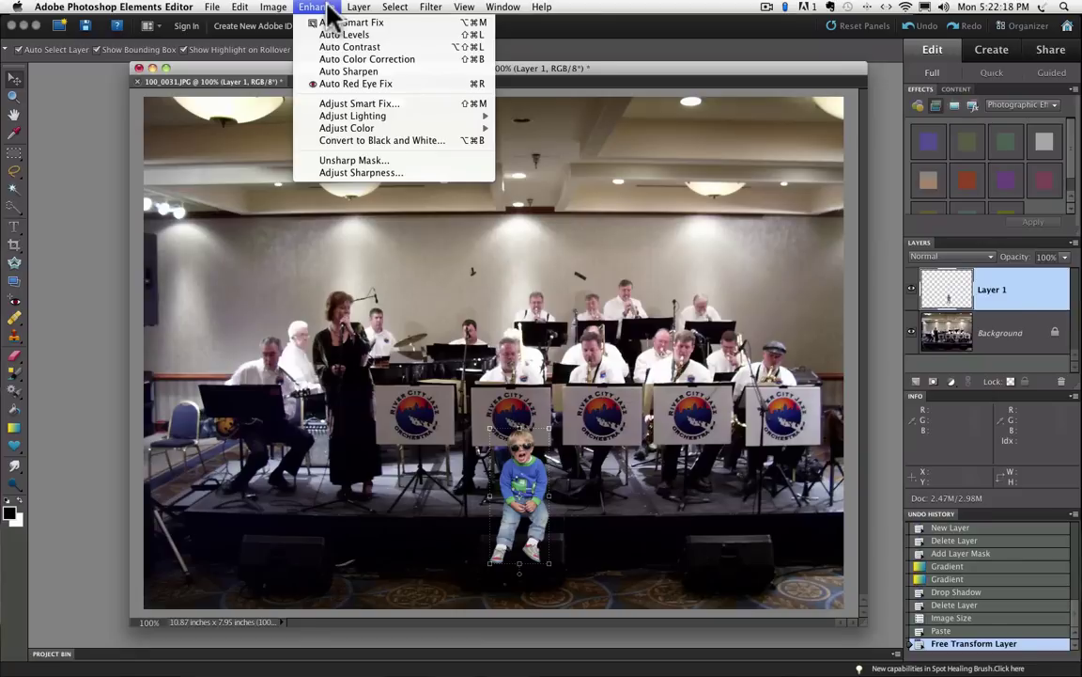
mouse_move(357, 115)
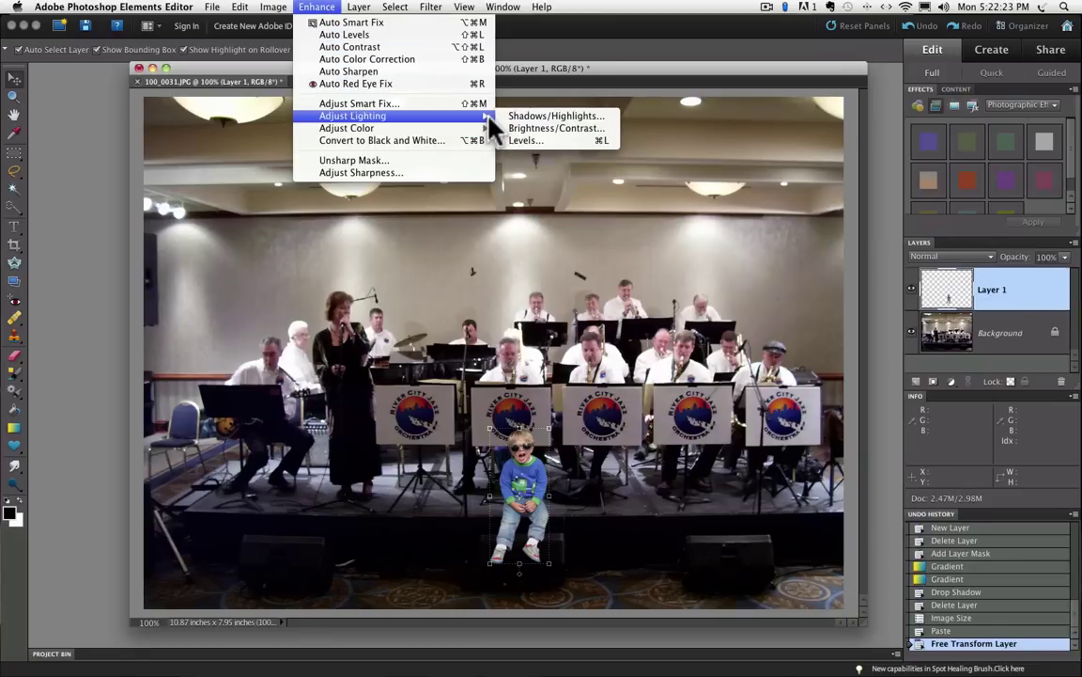
left_click(526, 128)
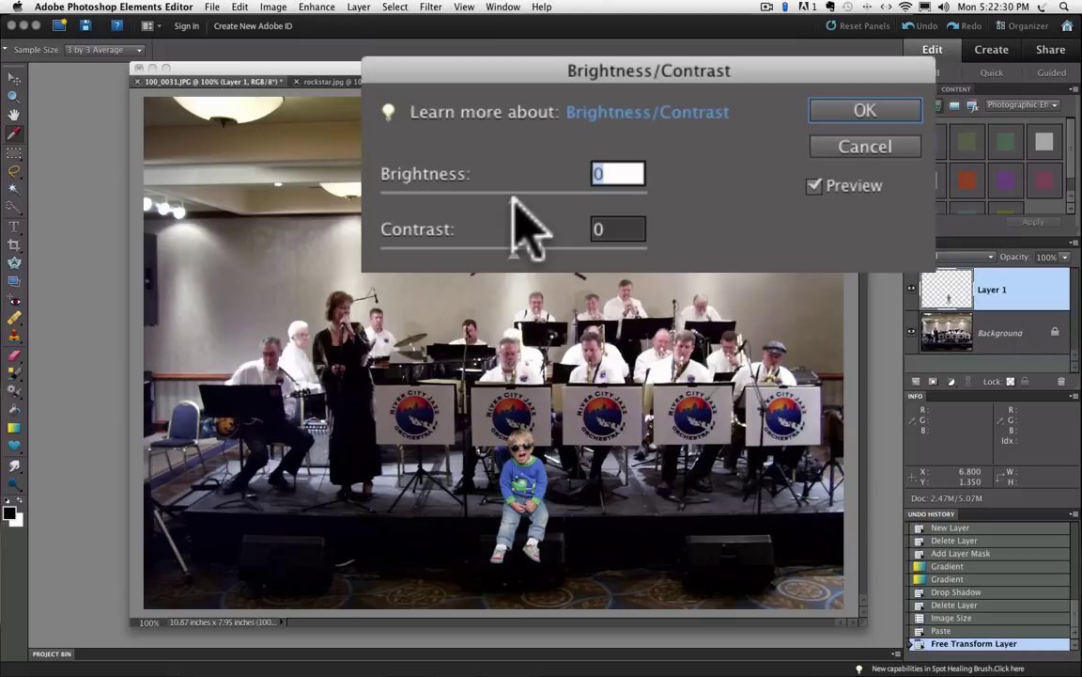
left_click_drag(512, 199, 448, 200)
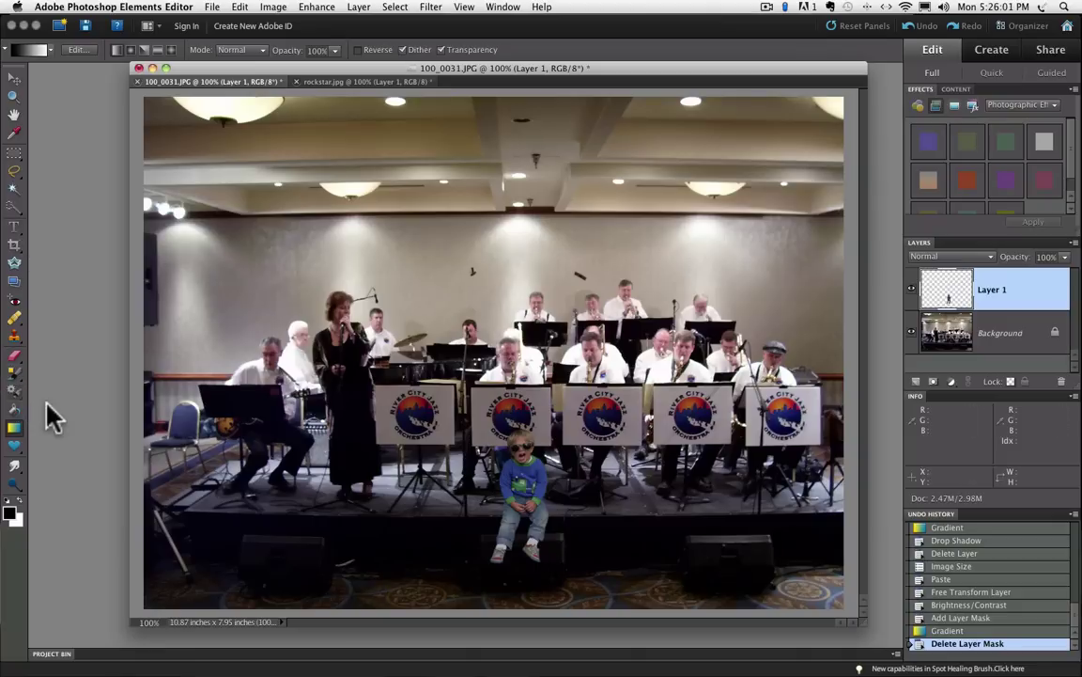
Set up the standard Brush Tool with a soft brush at 45 px and about 60% opacity.
left_click(19, 373)
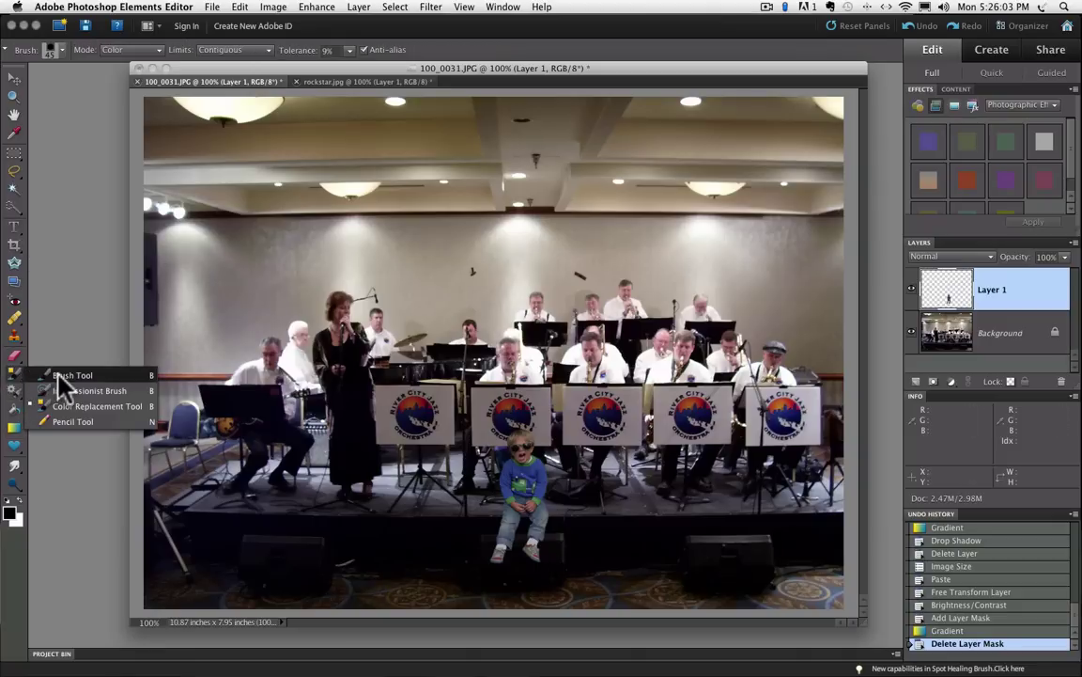
left_click(54, 376)
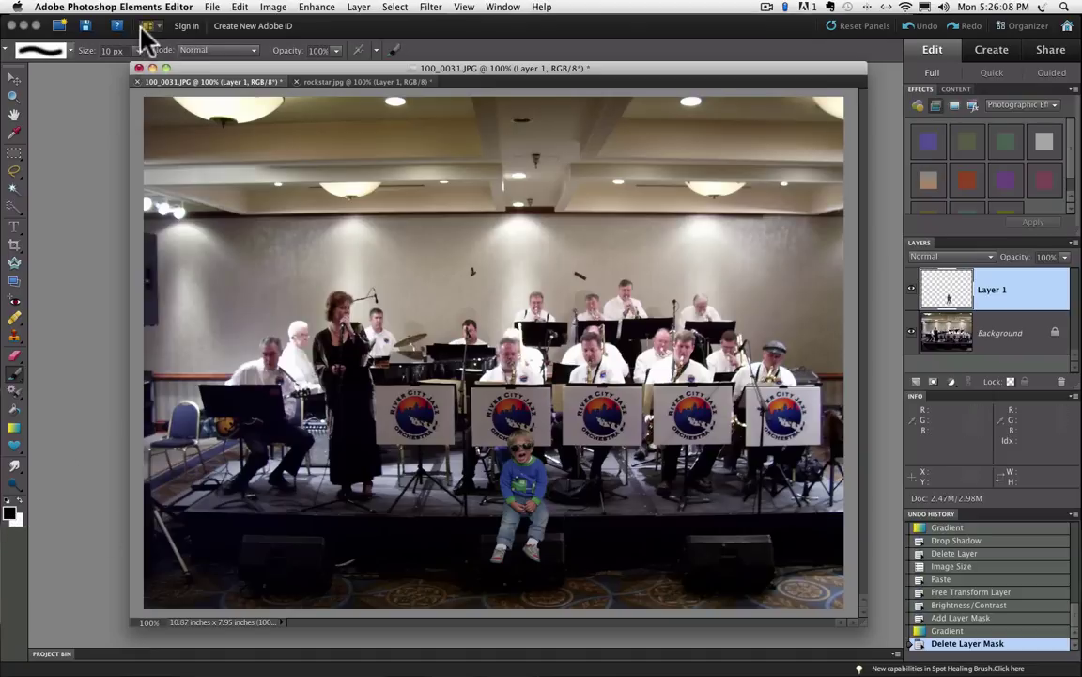
left_click(71, 50)
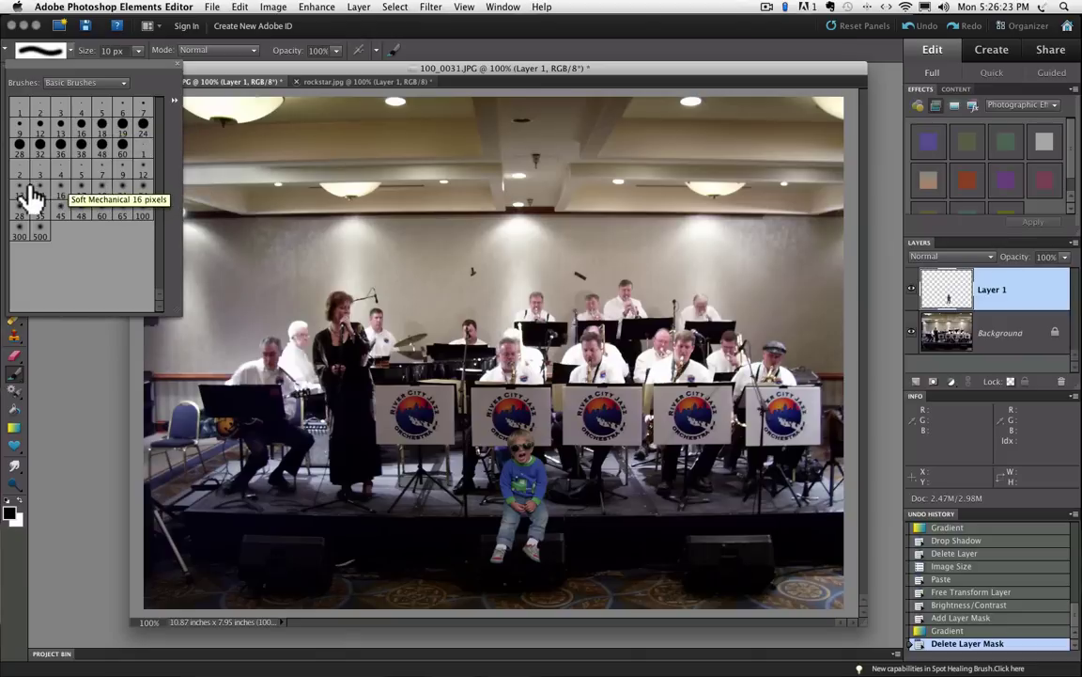
left_click(146, 177)
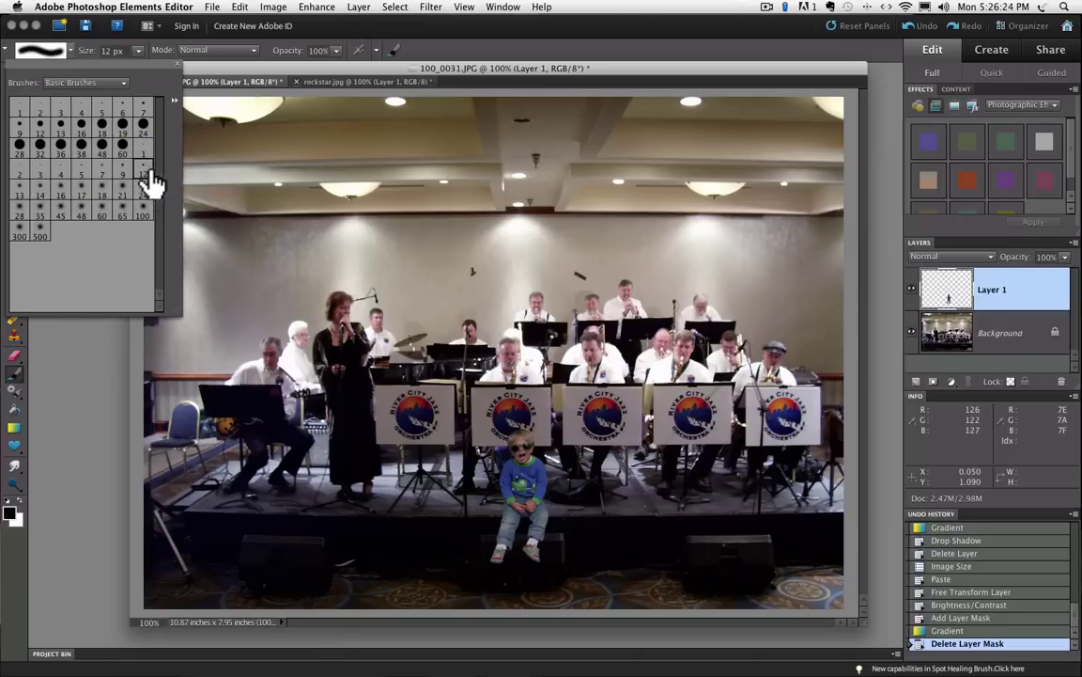
left_click(434, 52)
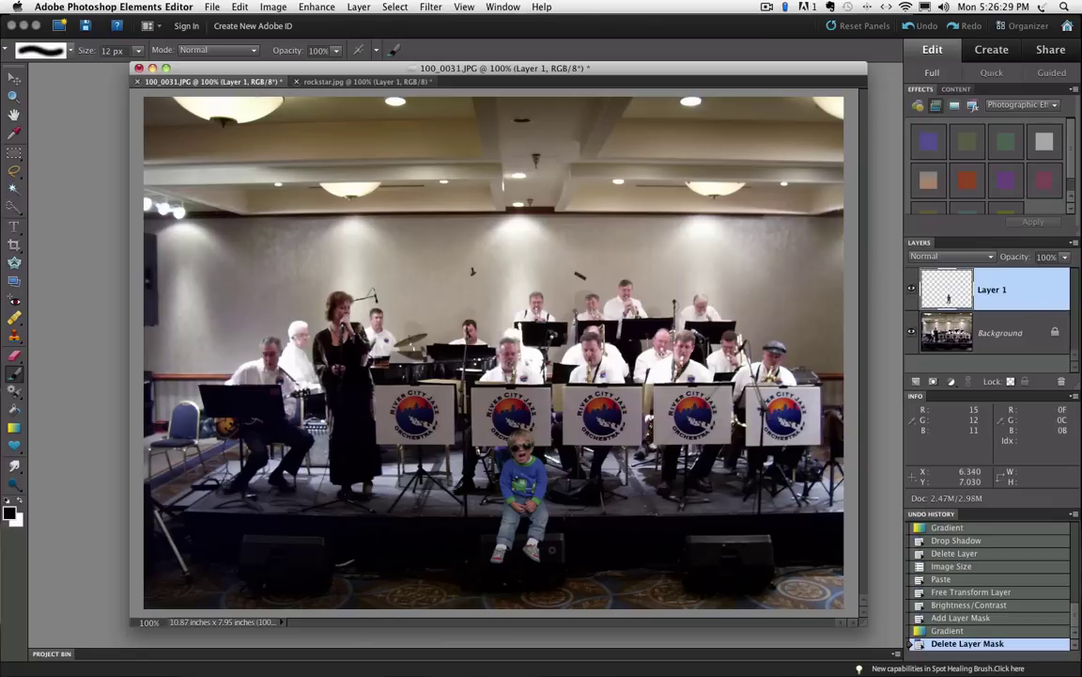
key("bracketright")
key("bracketright")
key("bracketright")
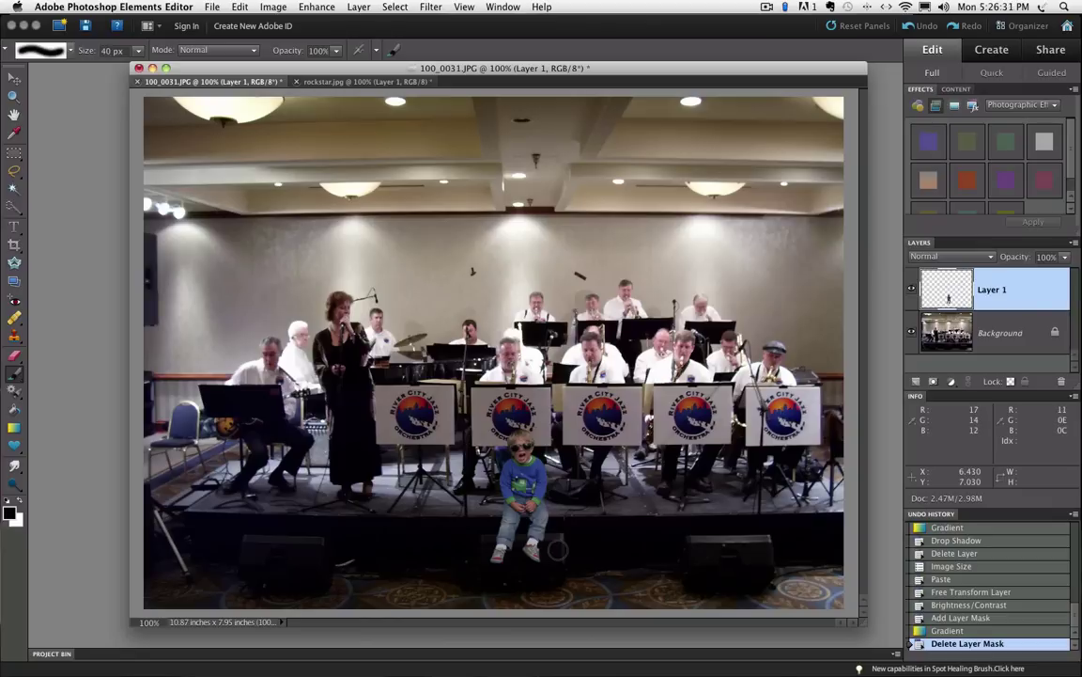
key("bracketright")
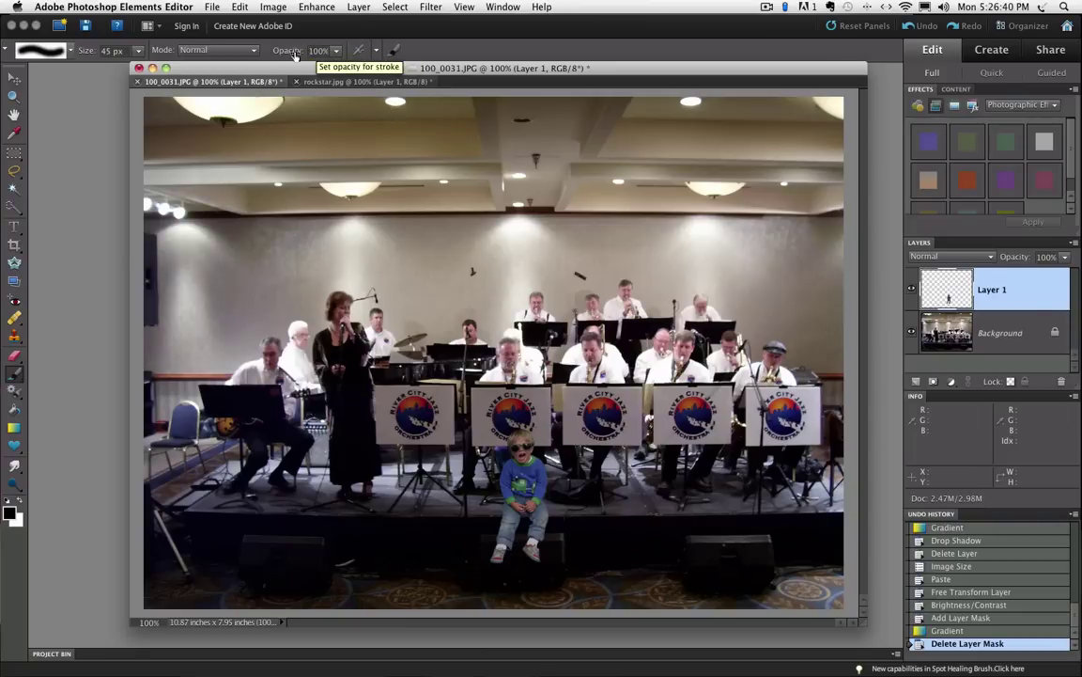
left_click_drag(292, 54, 266, 52)
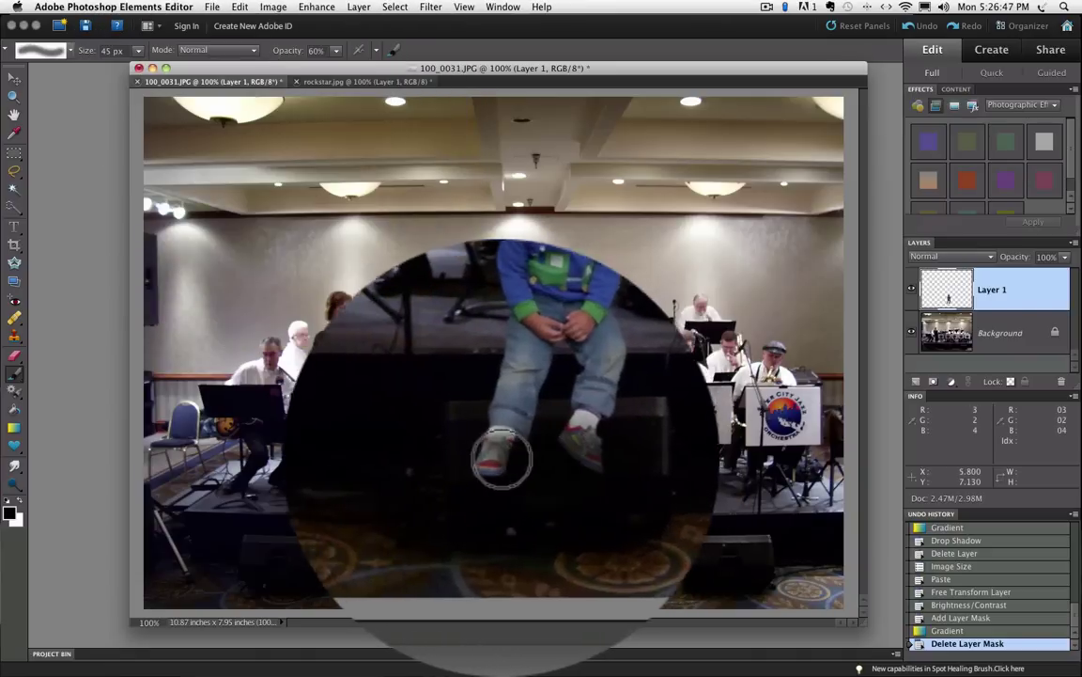
Paint soft black shadow strokes on the stage beneath the boy's feet, finishing at 40 px.
left_click(479, 454)
left_click(534, 454)
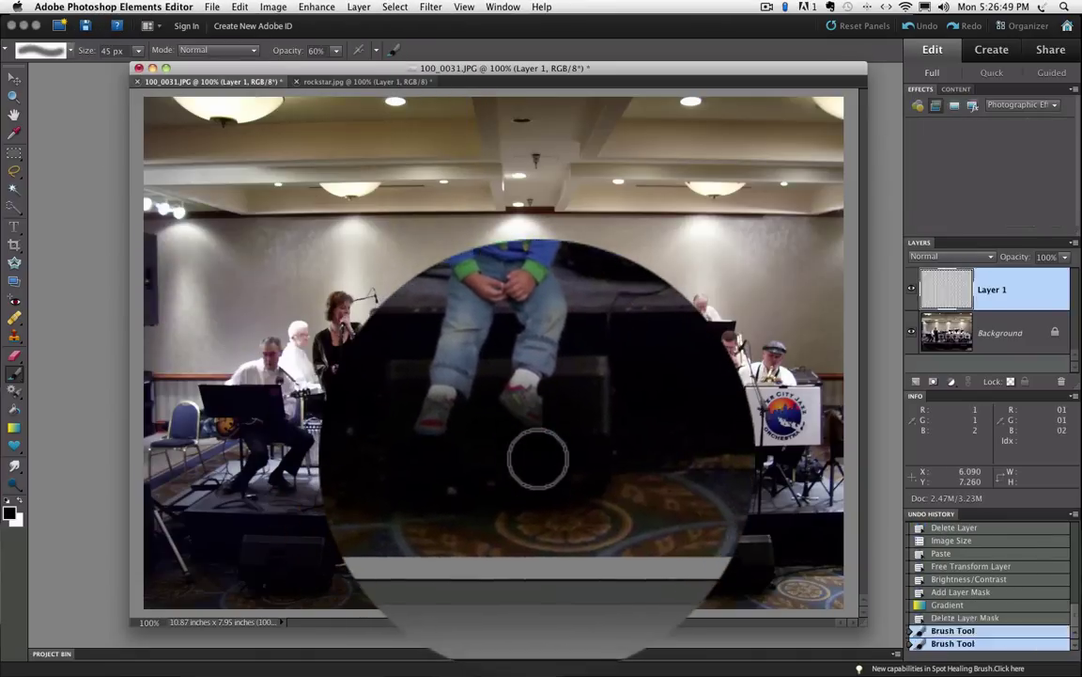
left_click(540, 554)
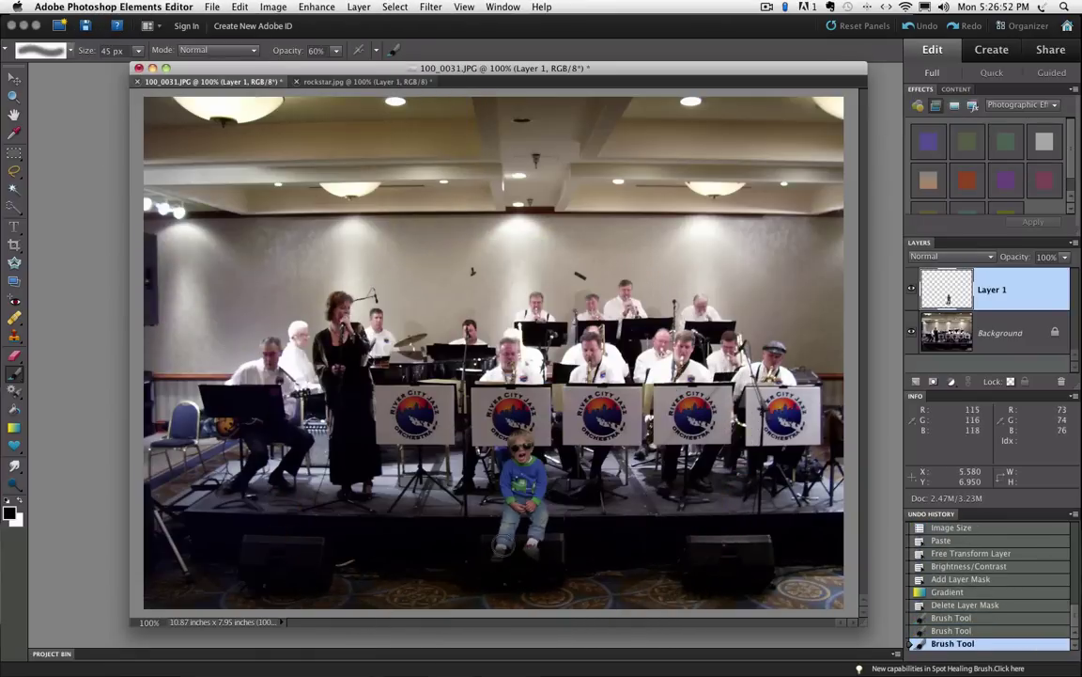
left_click_drag(507, 502, 481, 495)
left_click_drag(544, 515, 570, 523)
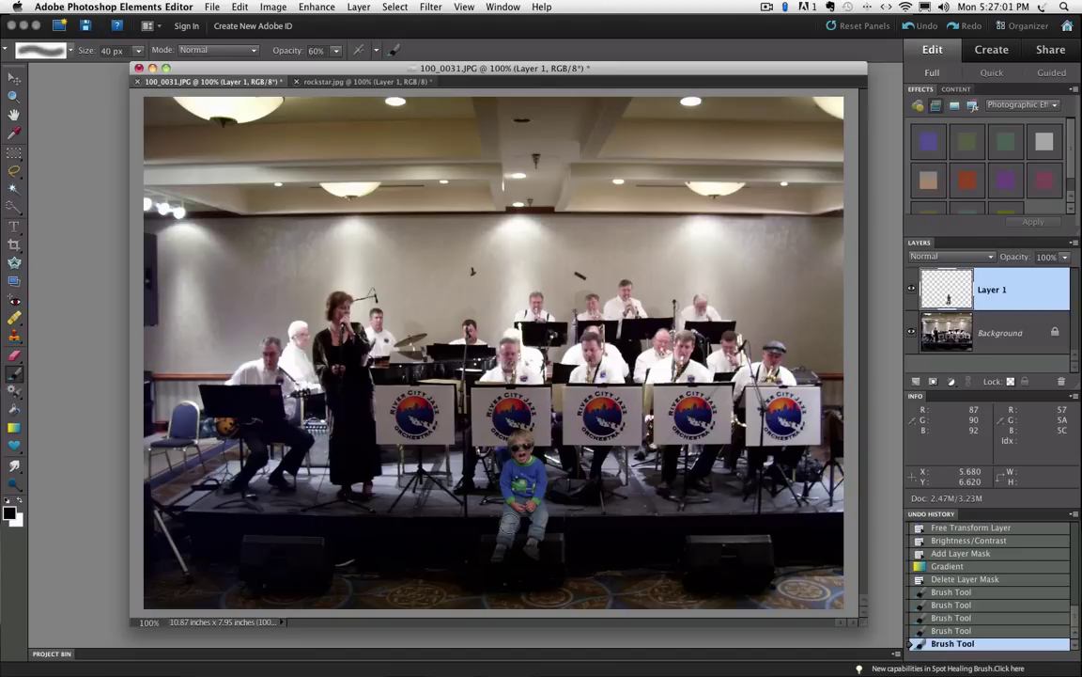
key("bracketleft")
mouse_move(460, 471)
left_mouse_down()
mouse_move(494, 474)
mouse_move(527, 495)
left_mouse_up()
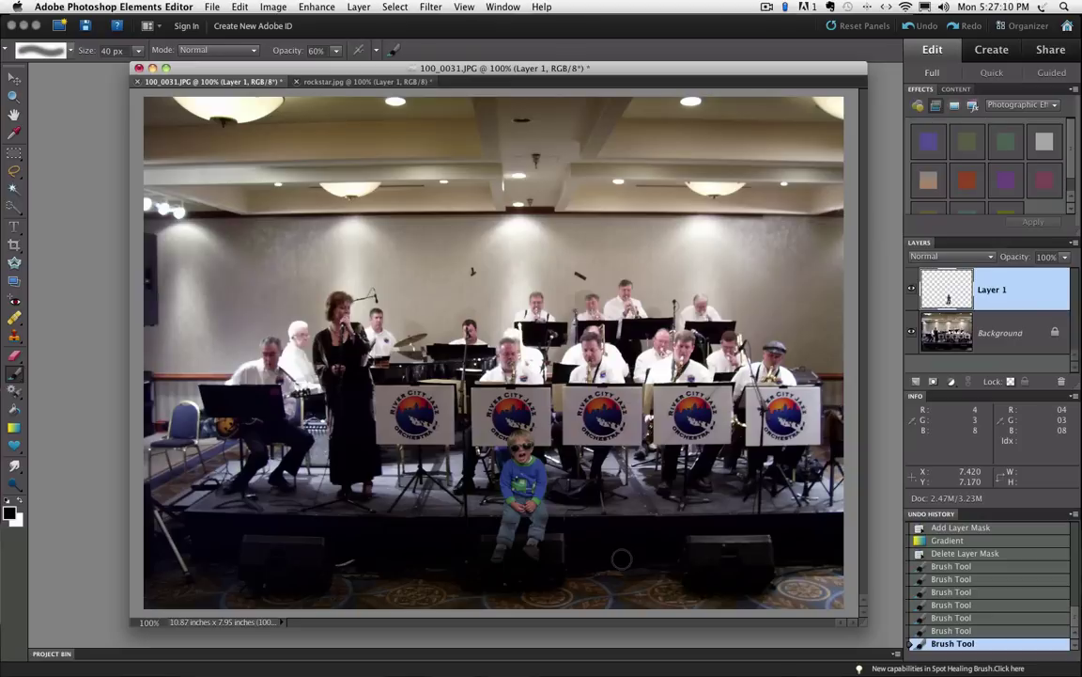
Apply a Drop Shadow style to Layer 1 with size 59 px, distance 23 px and 100% opacity.
left_click(360, 7)
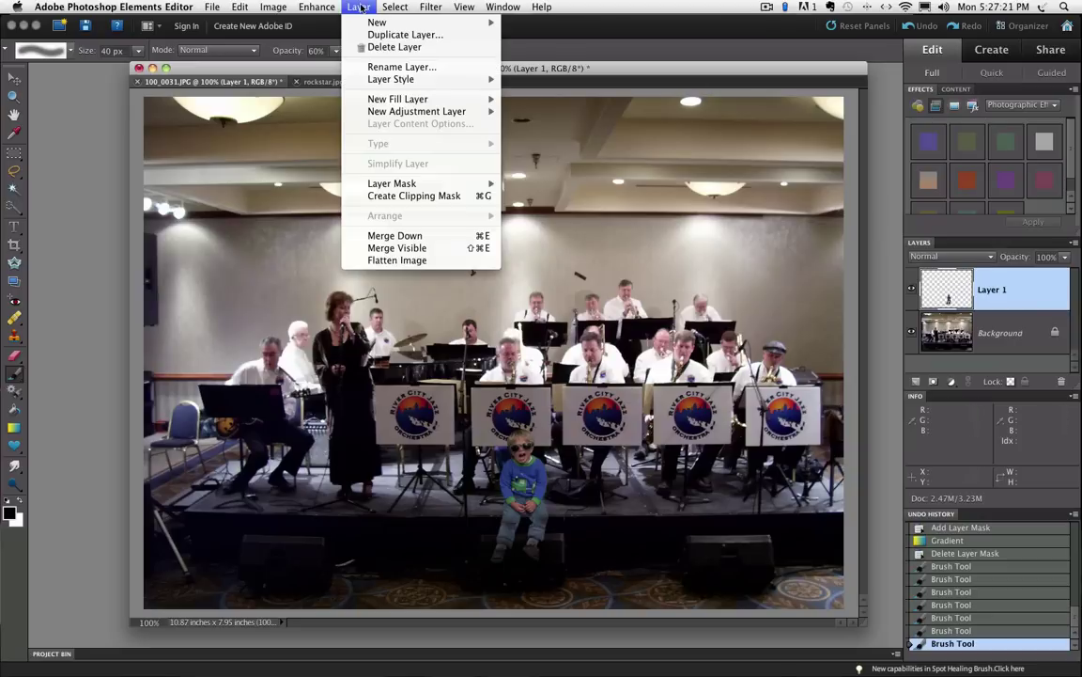
mouse_move(346, 77)
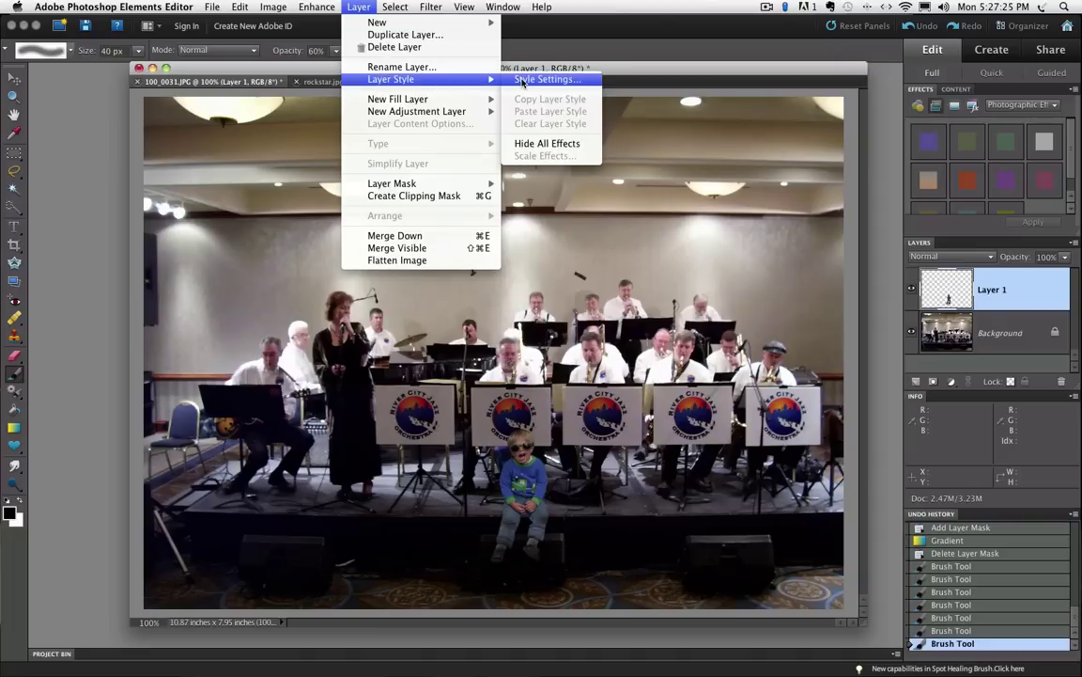
left_click(523, 82)
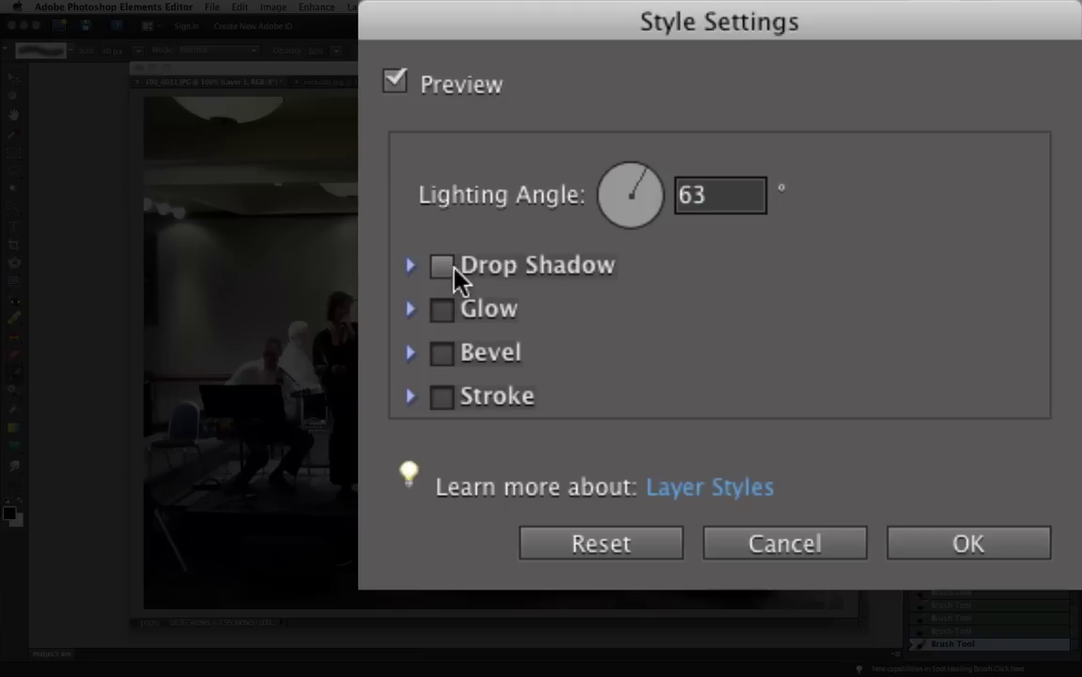
left_click(443, 268)
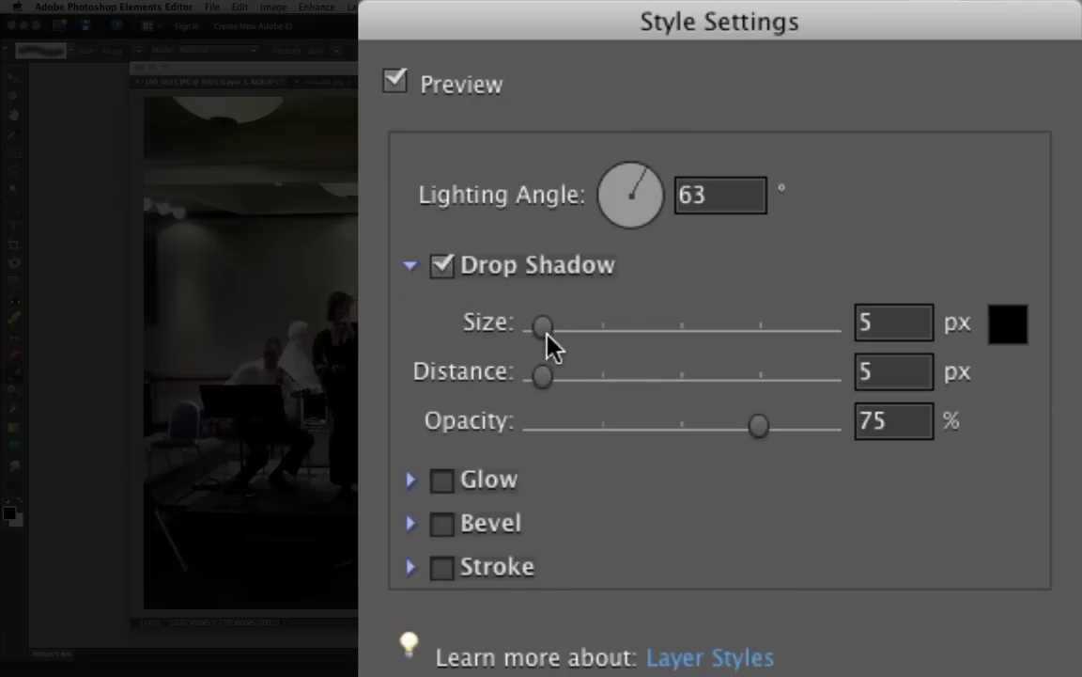
left_click_drag(544, 326, 585, 335)
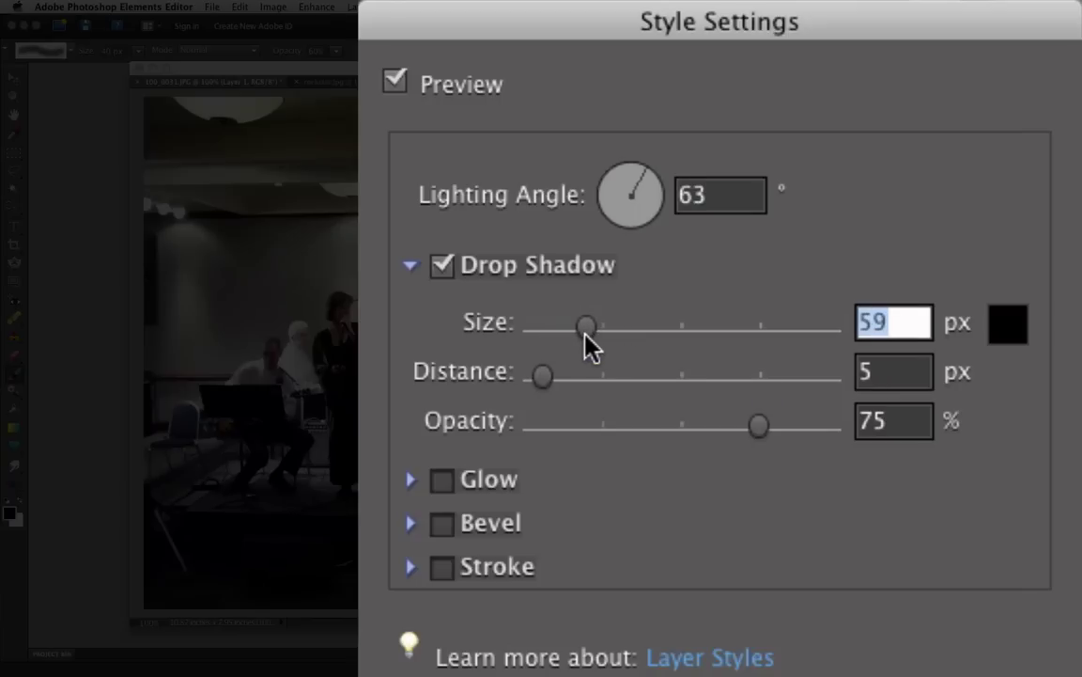
left_click_drag(540, 374, 576, 375)
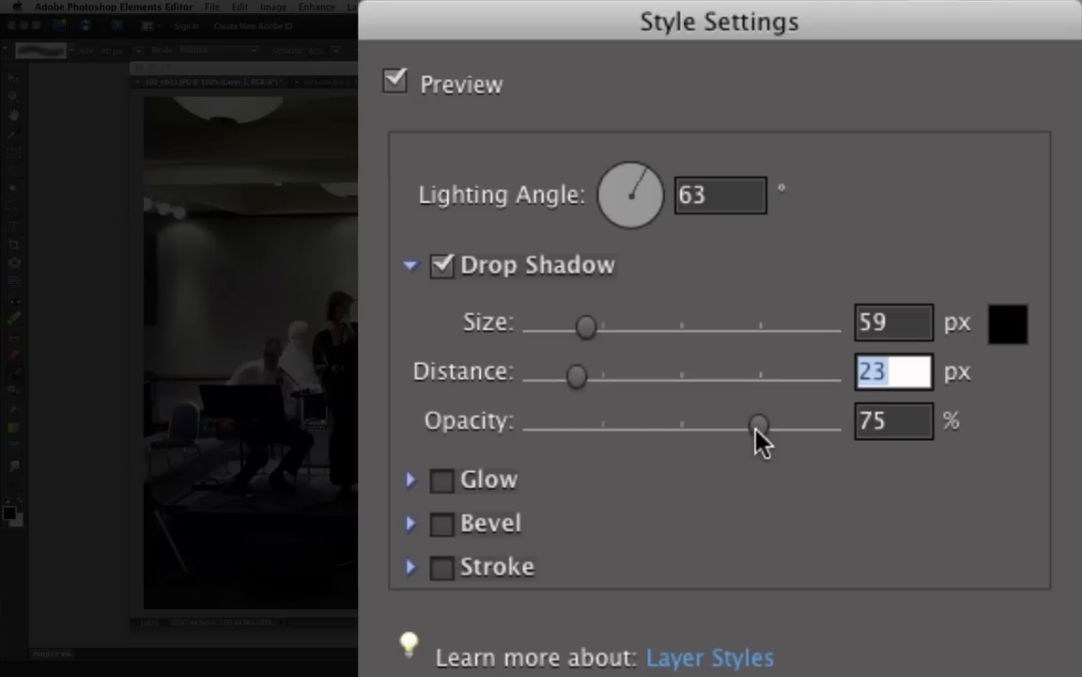
mouse_move(757, 430)
left_mouse_down()
mouse_move(883, 438)
mouse_move(741, 428)
mouse_move(770, 432)
left_mouse_up()
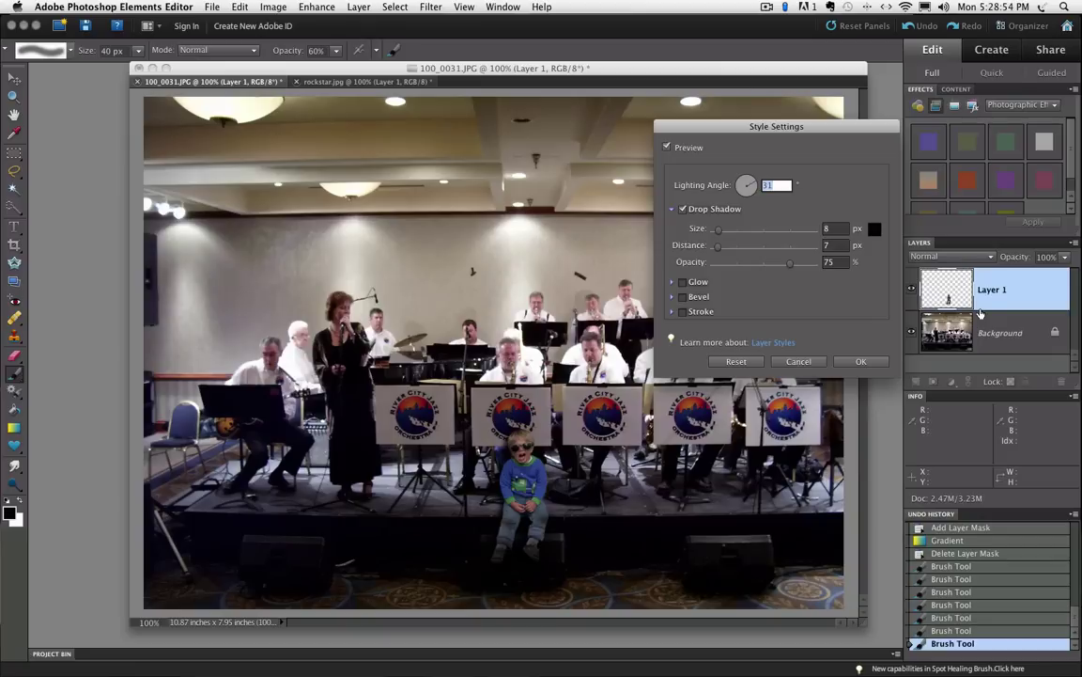
left_click(862, 363)
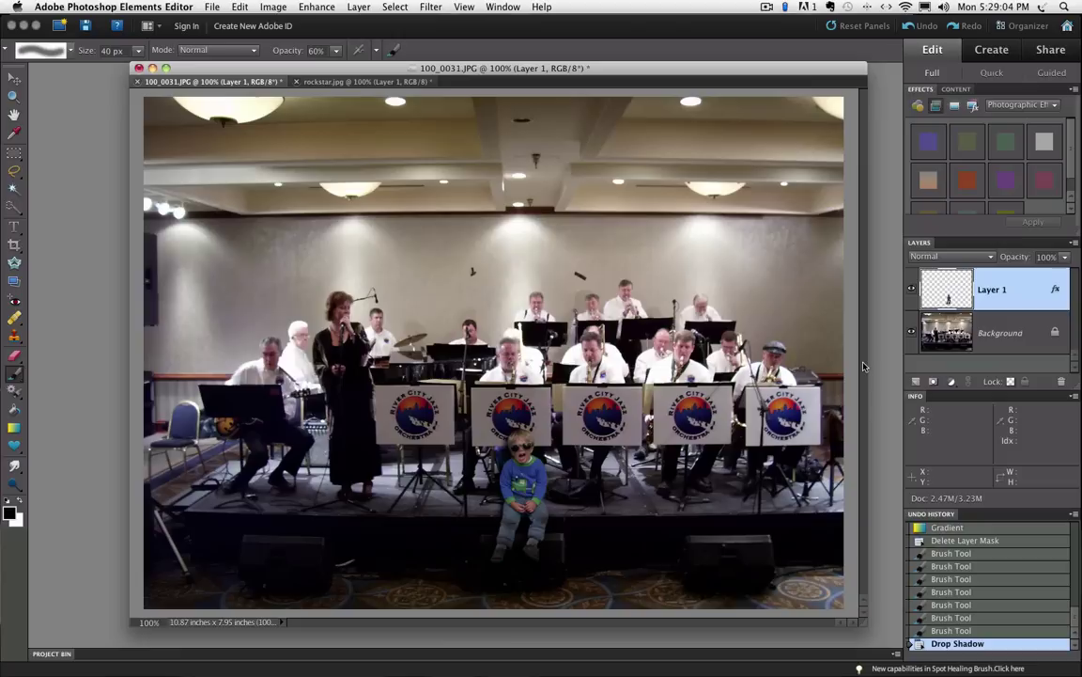